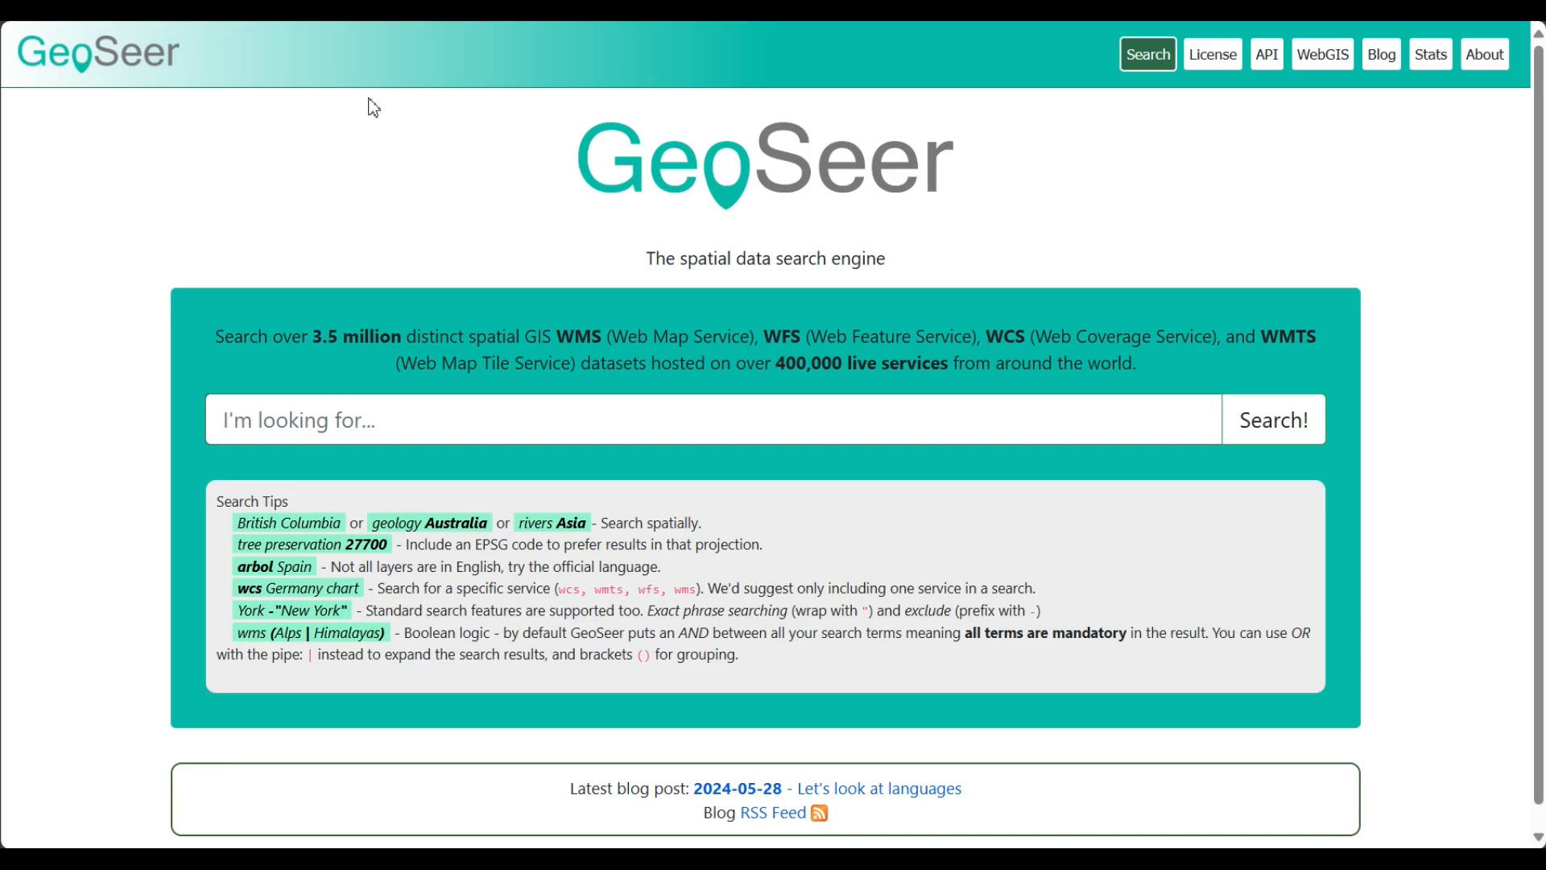
Step: Search the spatial data catalogue for "ghana"
scroll(372, 108, "down", 1)
left_click(616, 414)
type("ghana")
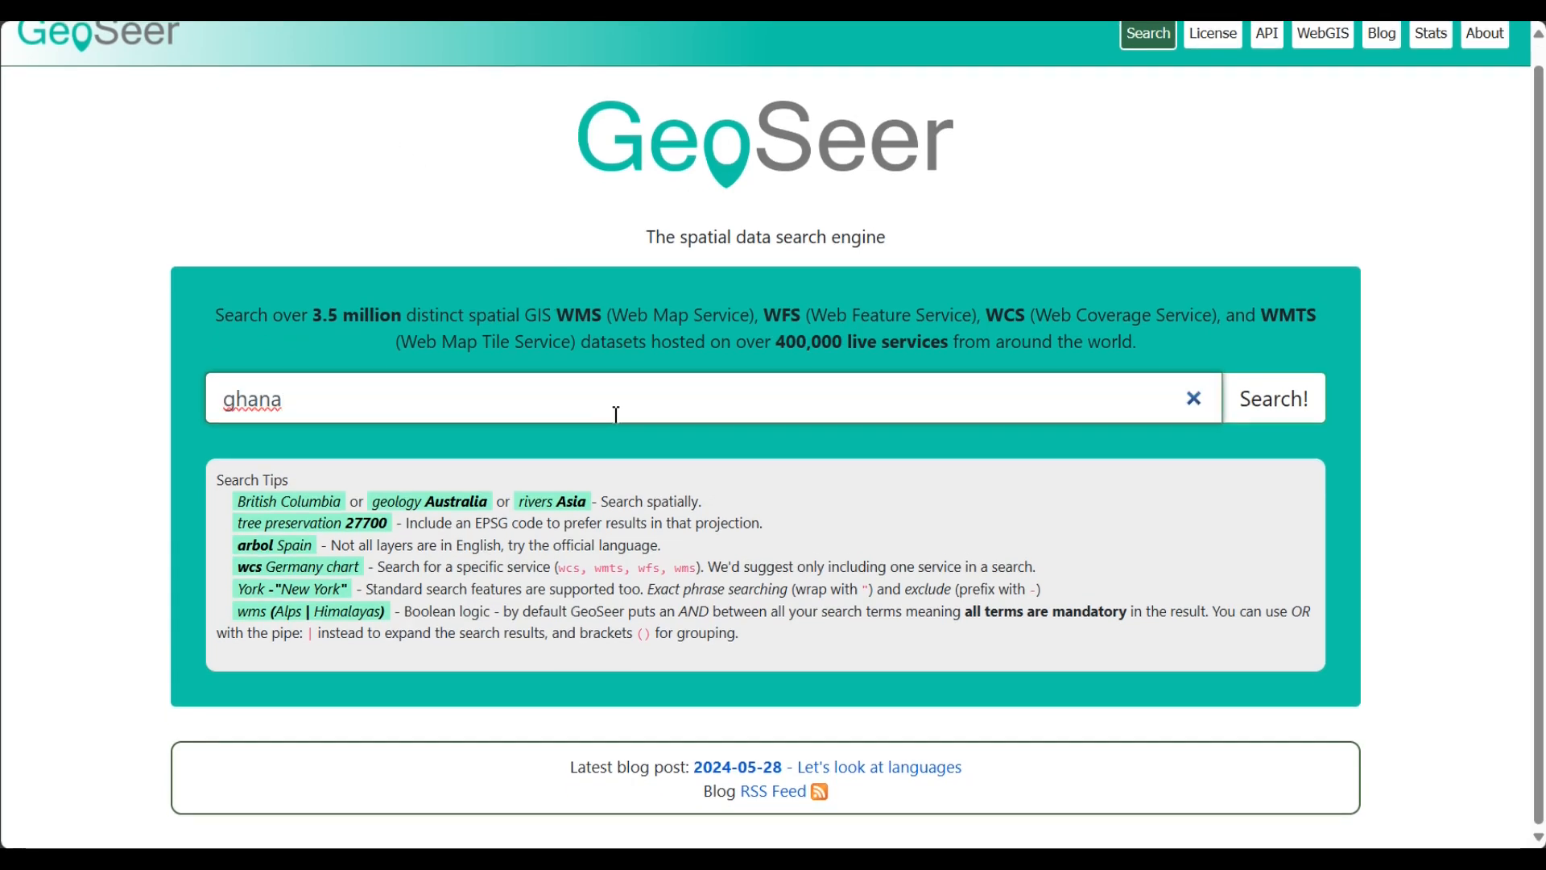
left_click(1246, 408)
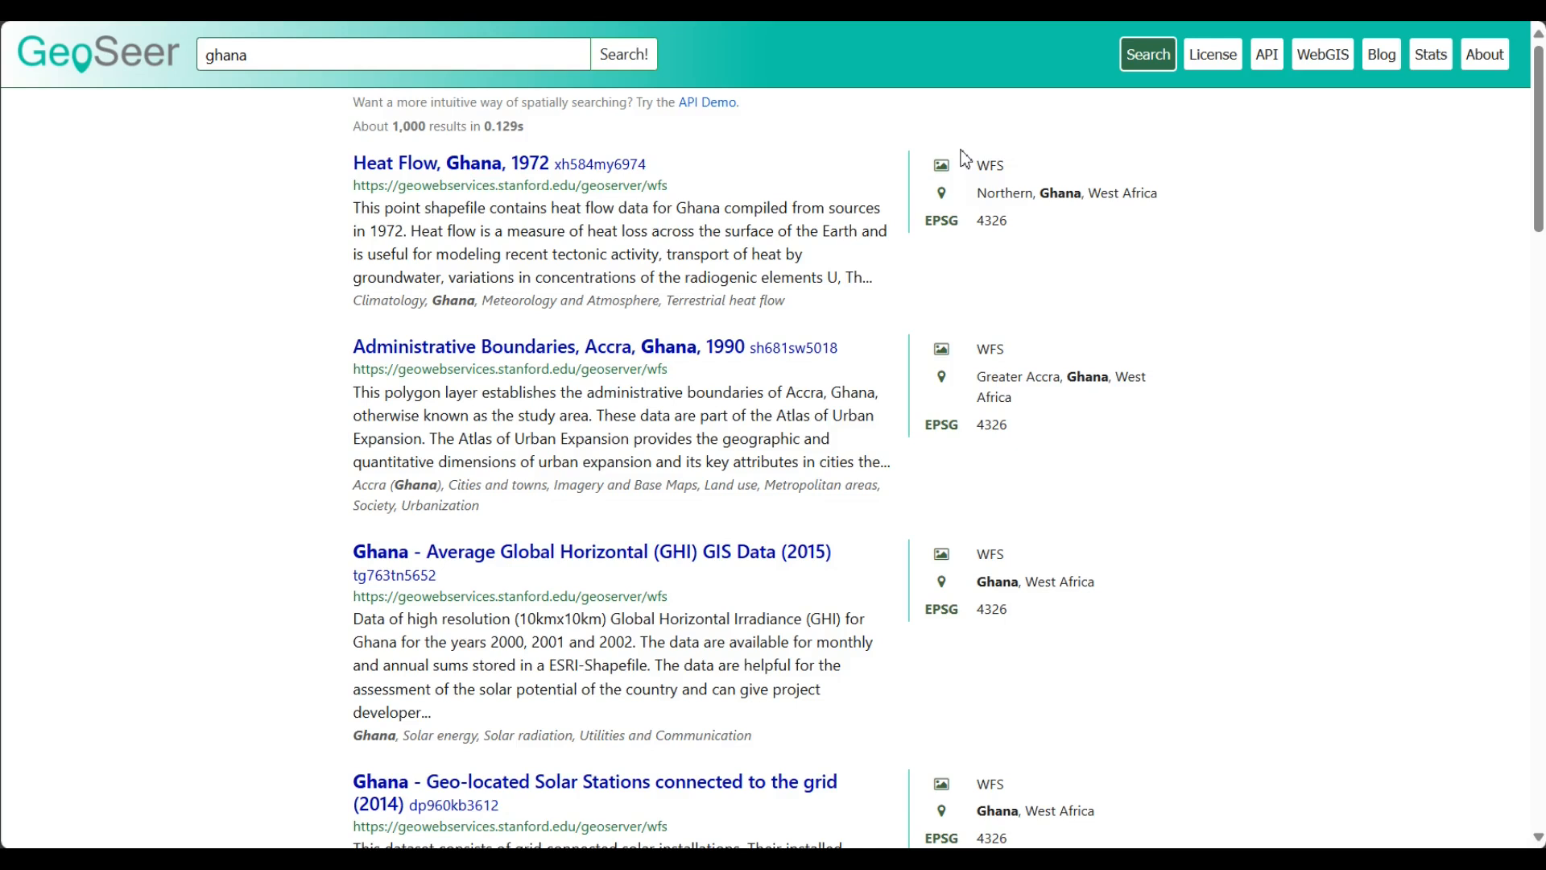
Step: Open the result "Administrative Boundaries, Accra, Ghana, 1990" and review its layer details, extent and endpoint information
scroll(872, 258, "down", 1)
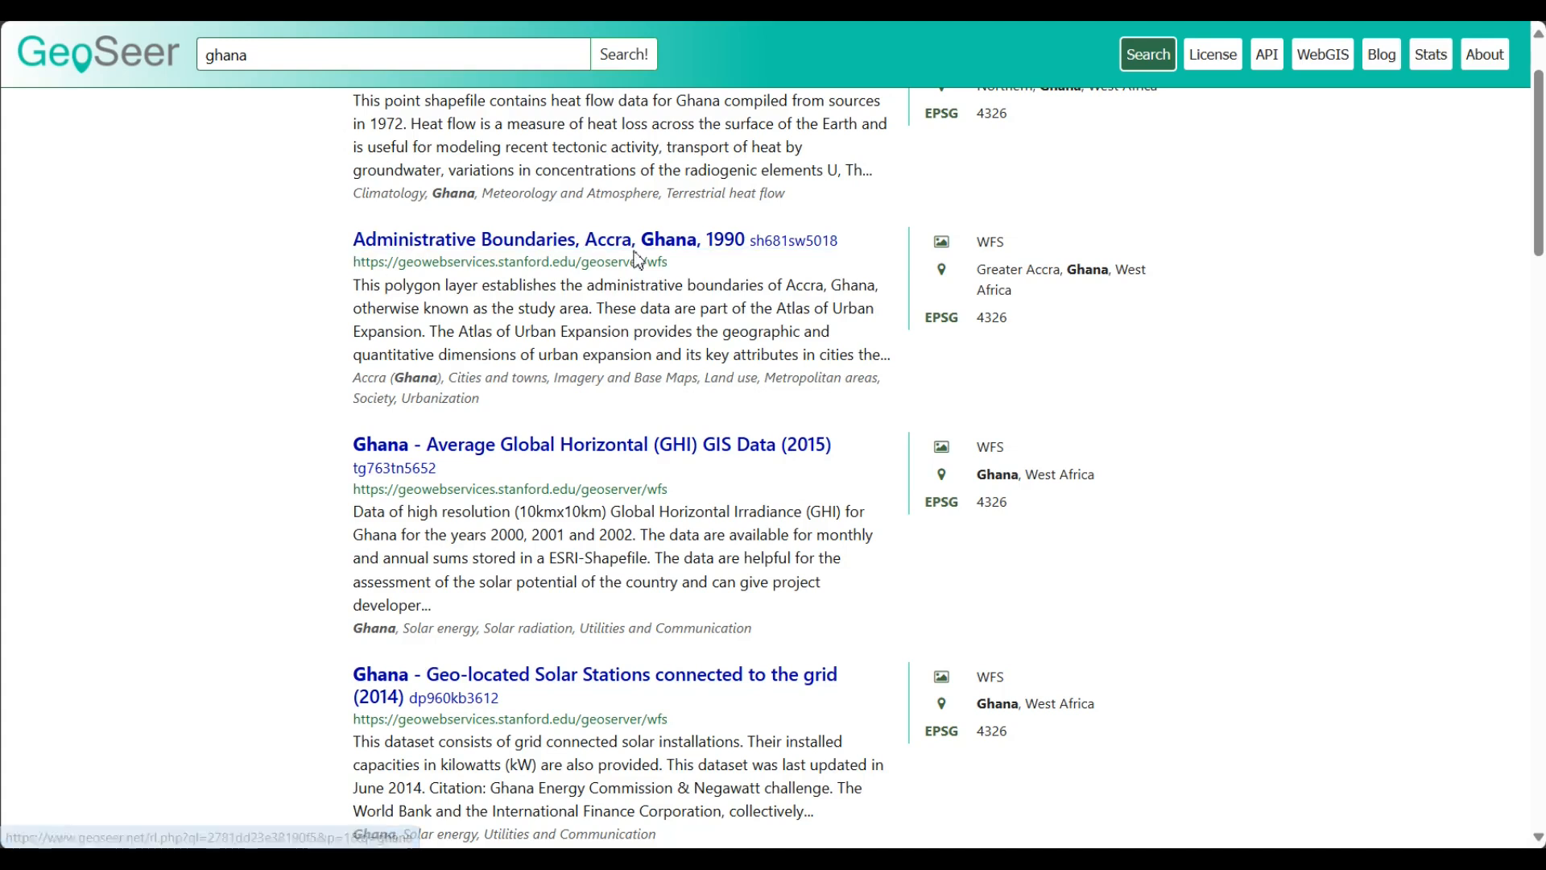
left_click(755, 242)
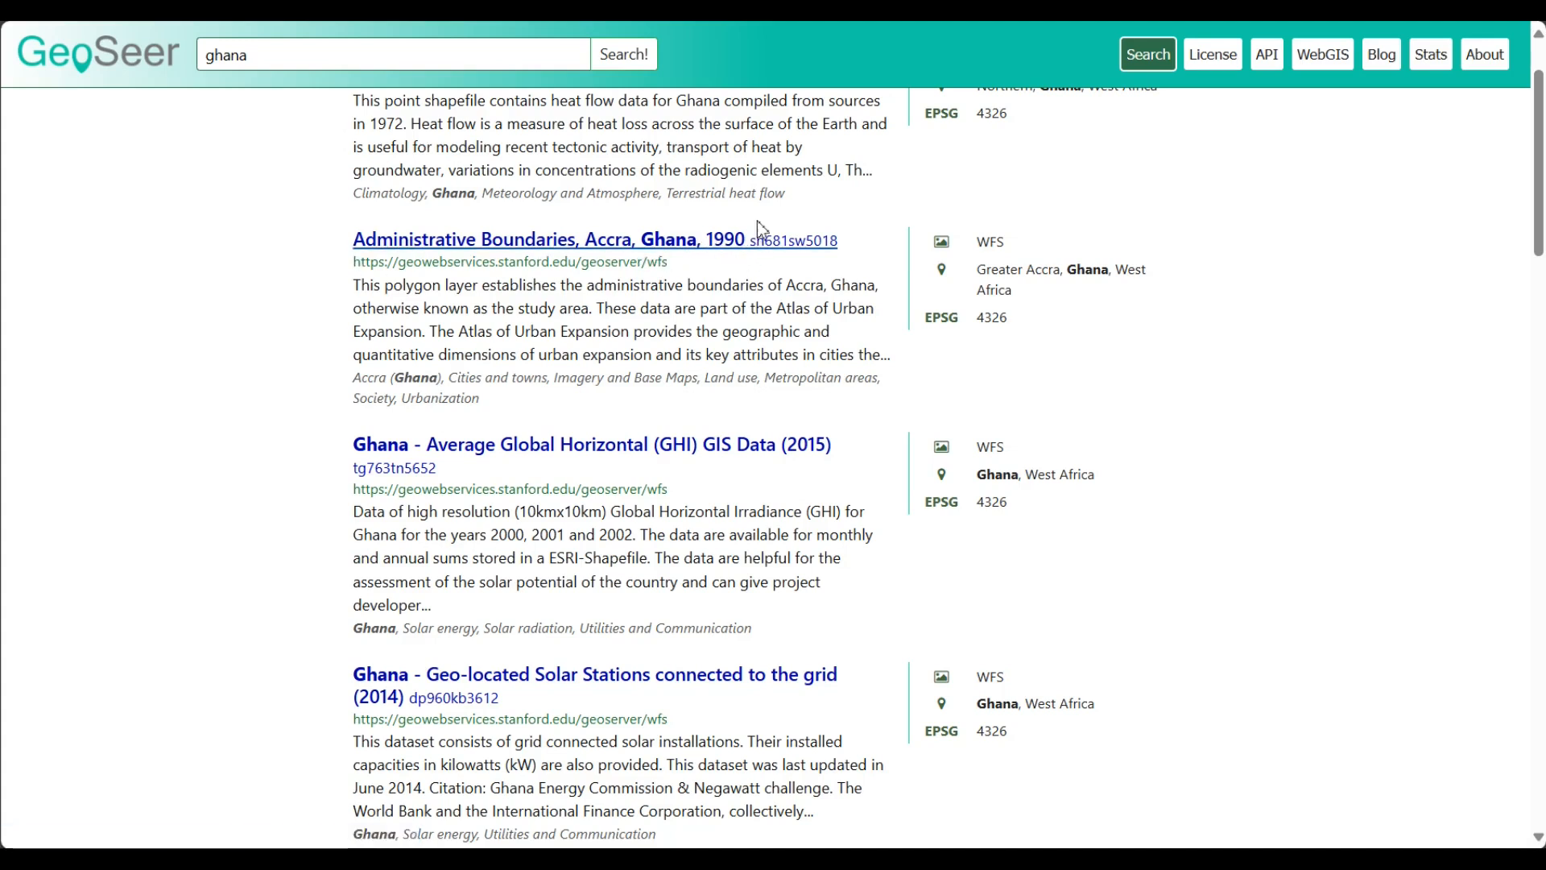
scroll(760, 229, "down", 1)
scroll(765, 217, "up", 1)
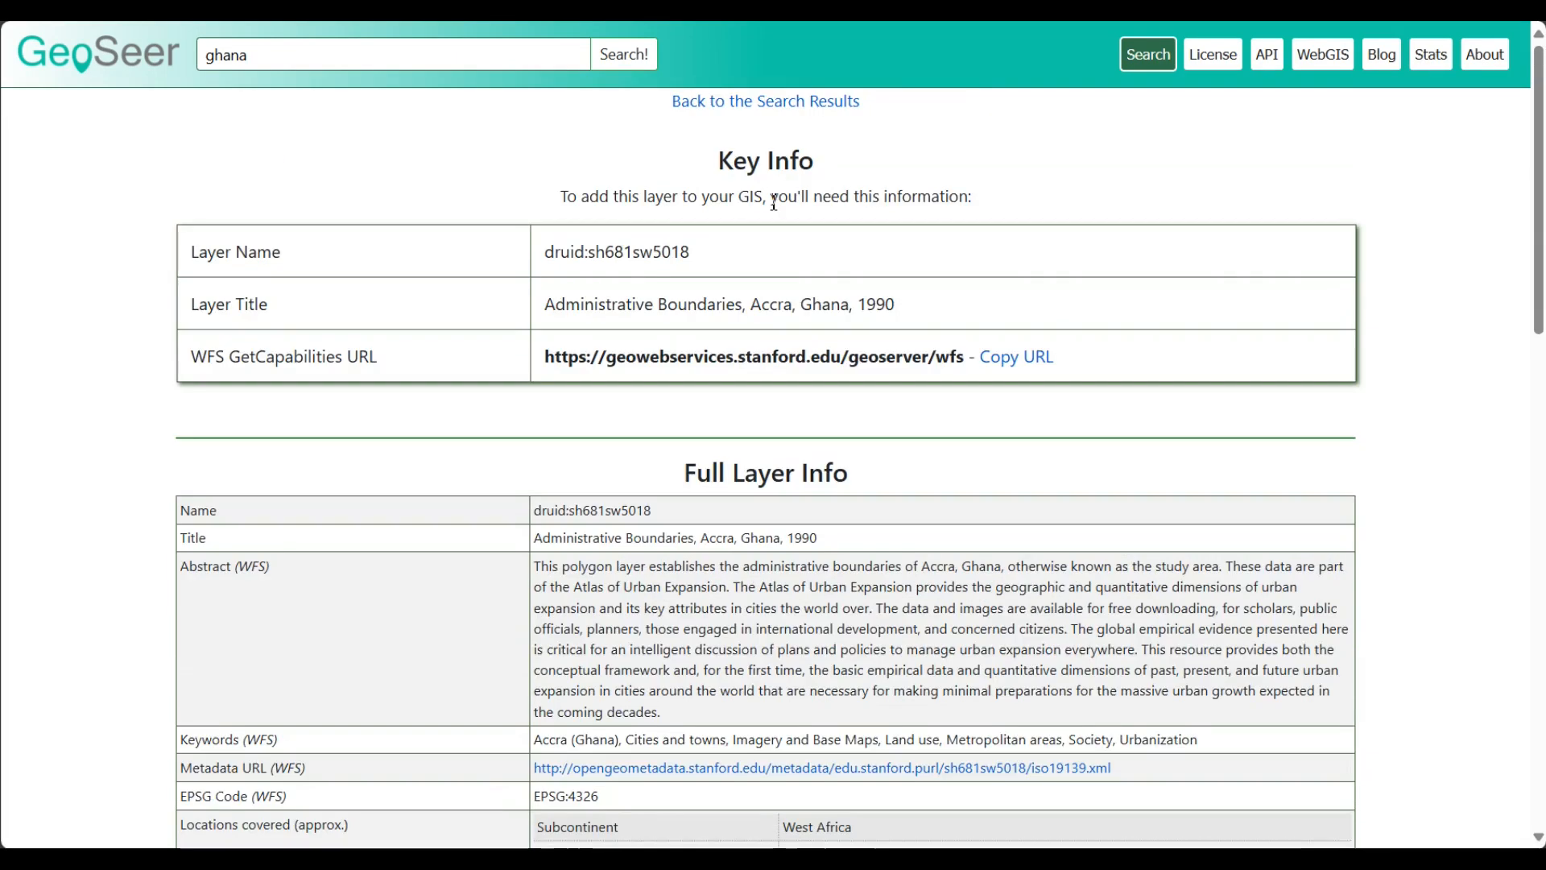
scroll(770, 207, "down", 2)
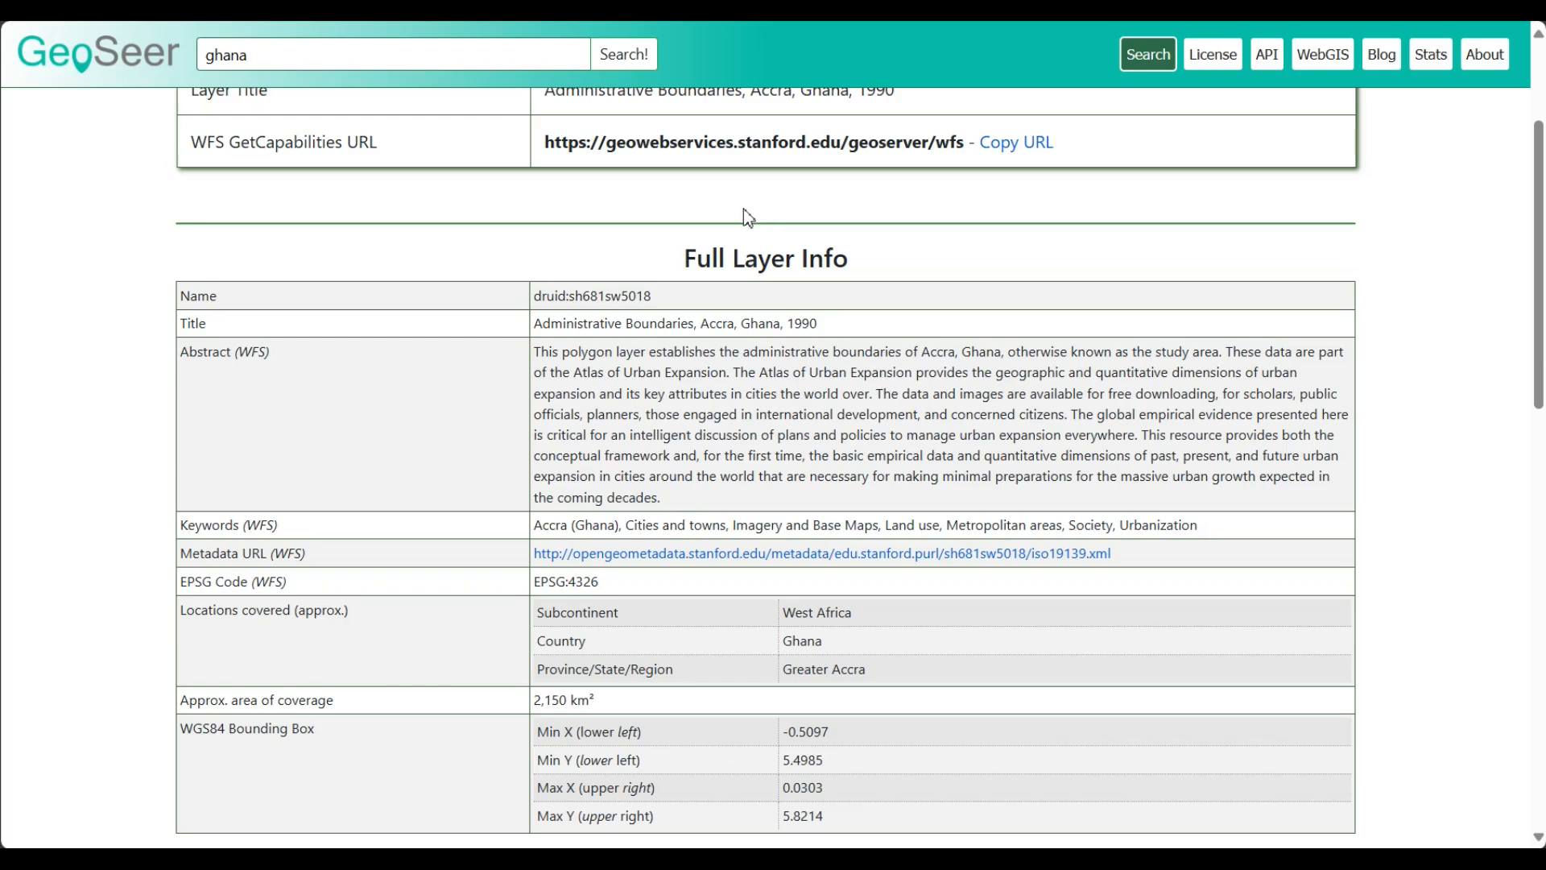
scroll(742, 209, "down", 1)
scroll(741, 197, "down", 1)
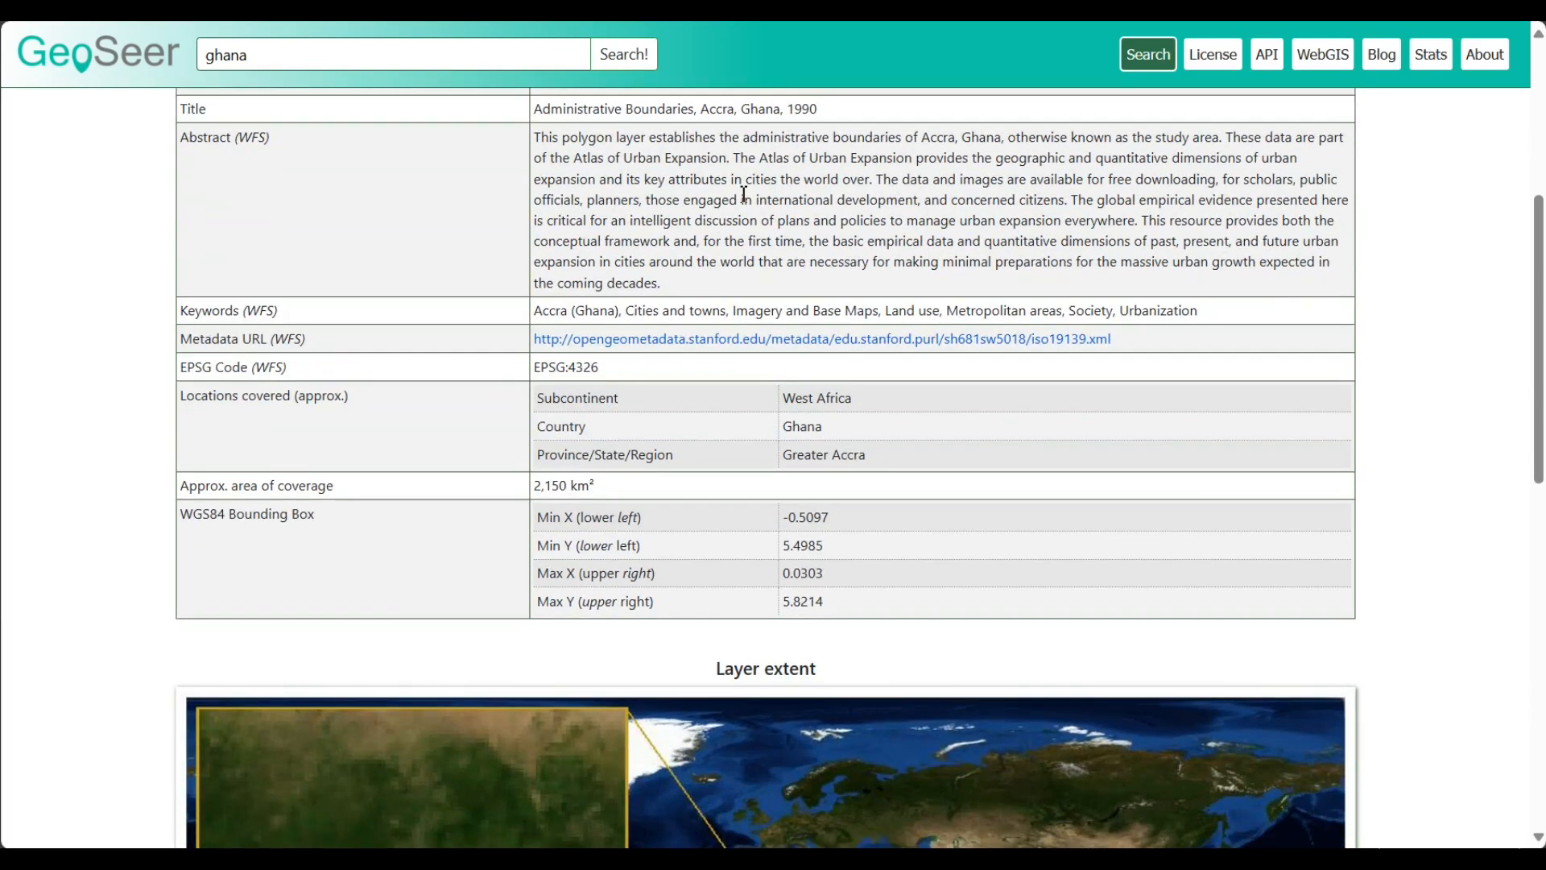
scroll(744, 201, "down", 9)
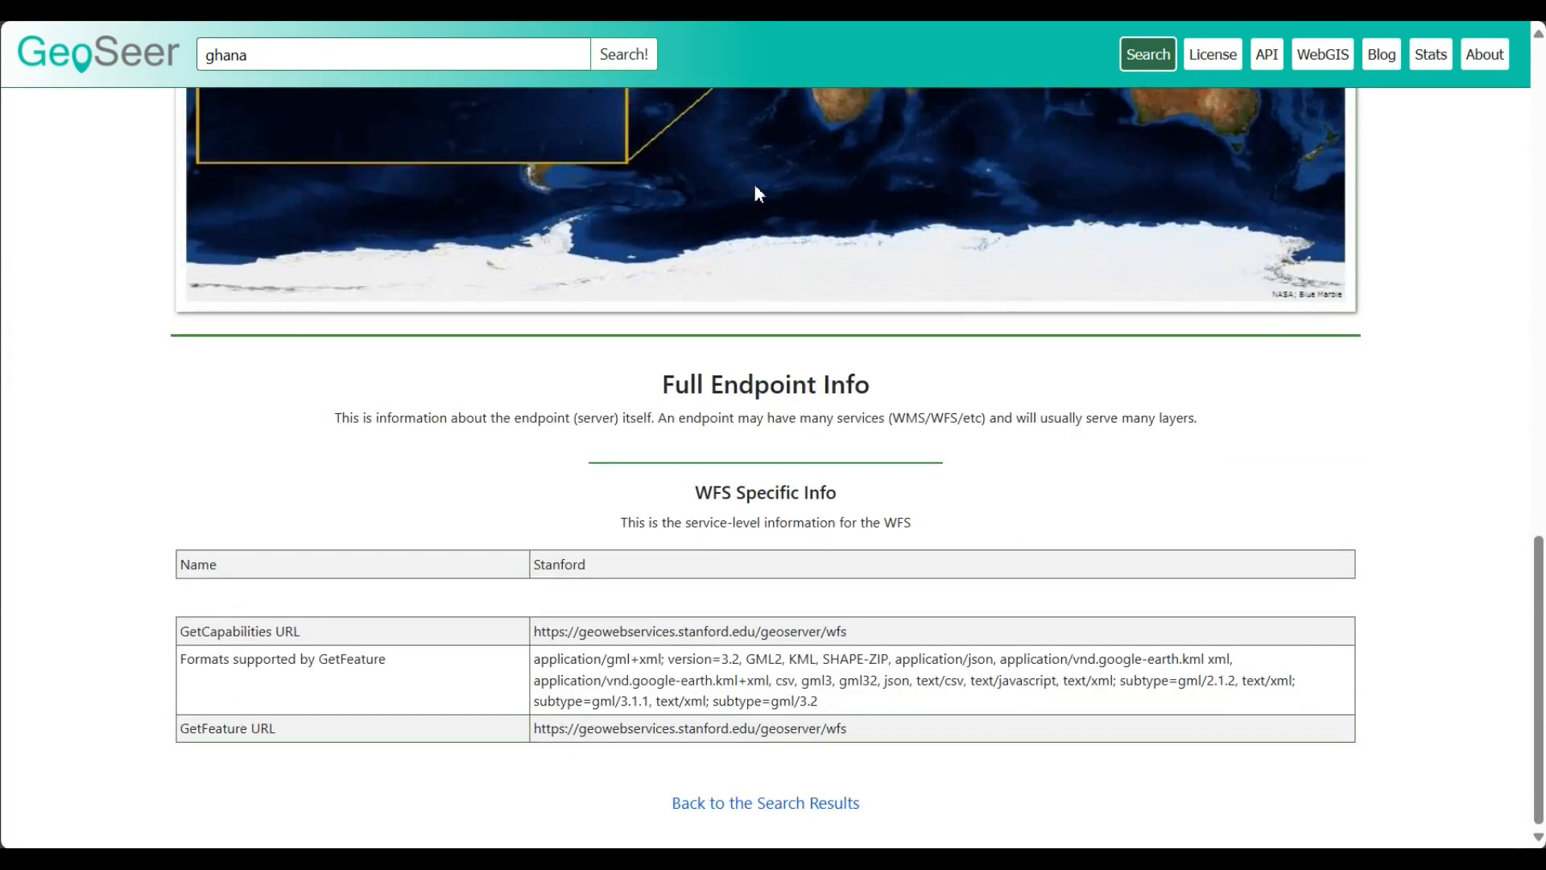
Step: Copy the WFS GetCapabilities URL from the layer's key information
key("Home")
left_click_drag(545, 356, 976, 364)
key("ctrl+c")
left_click(1000, 364)
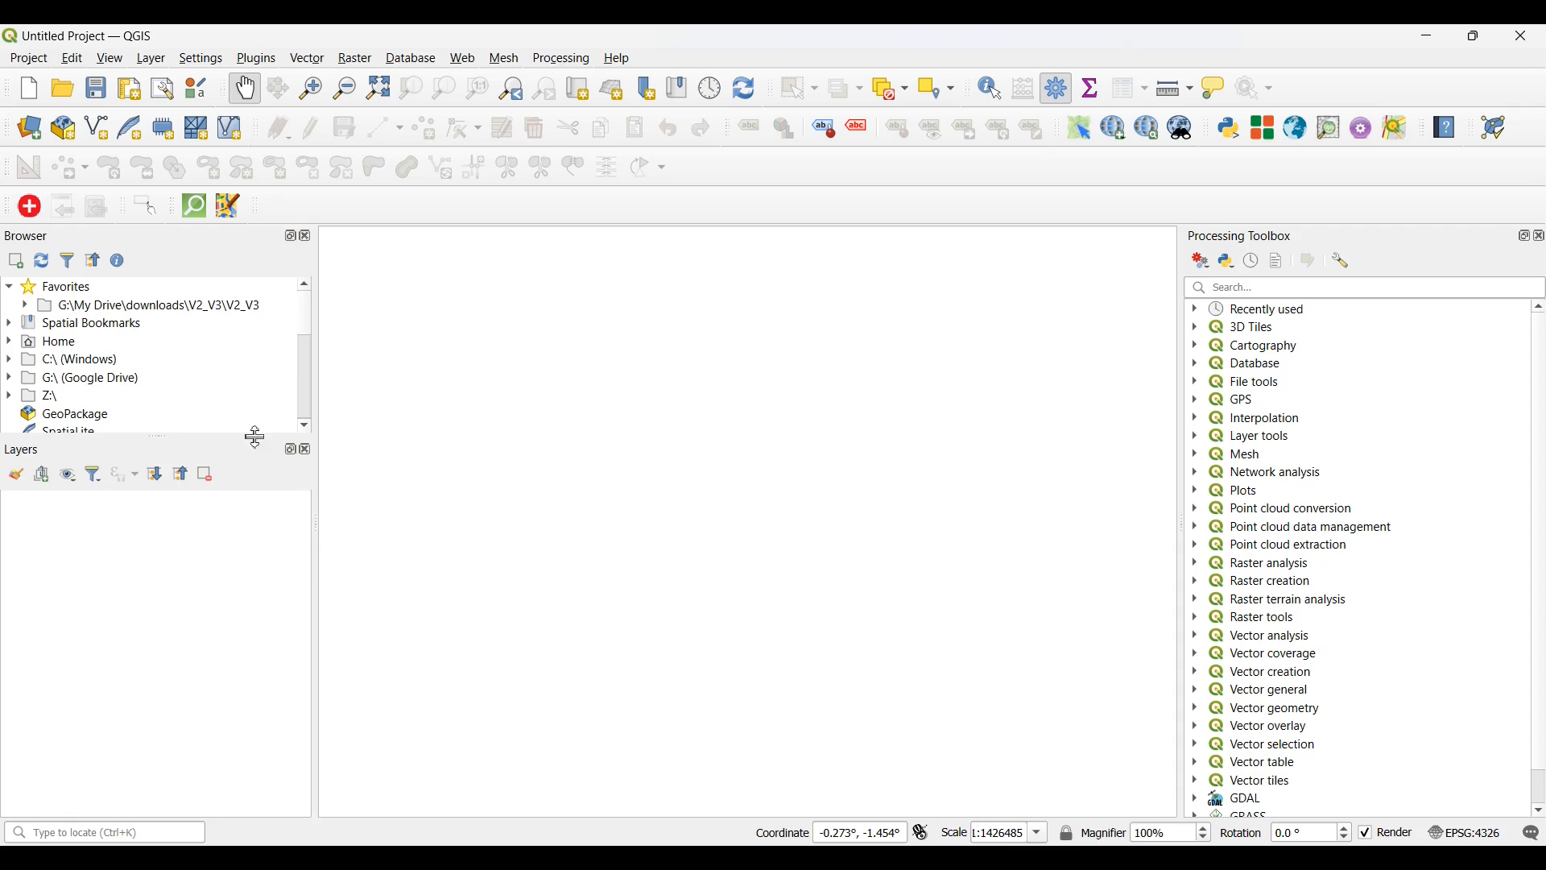
left_click(163, 59)
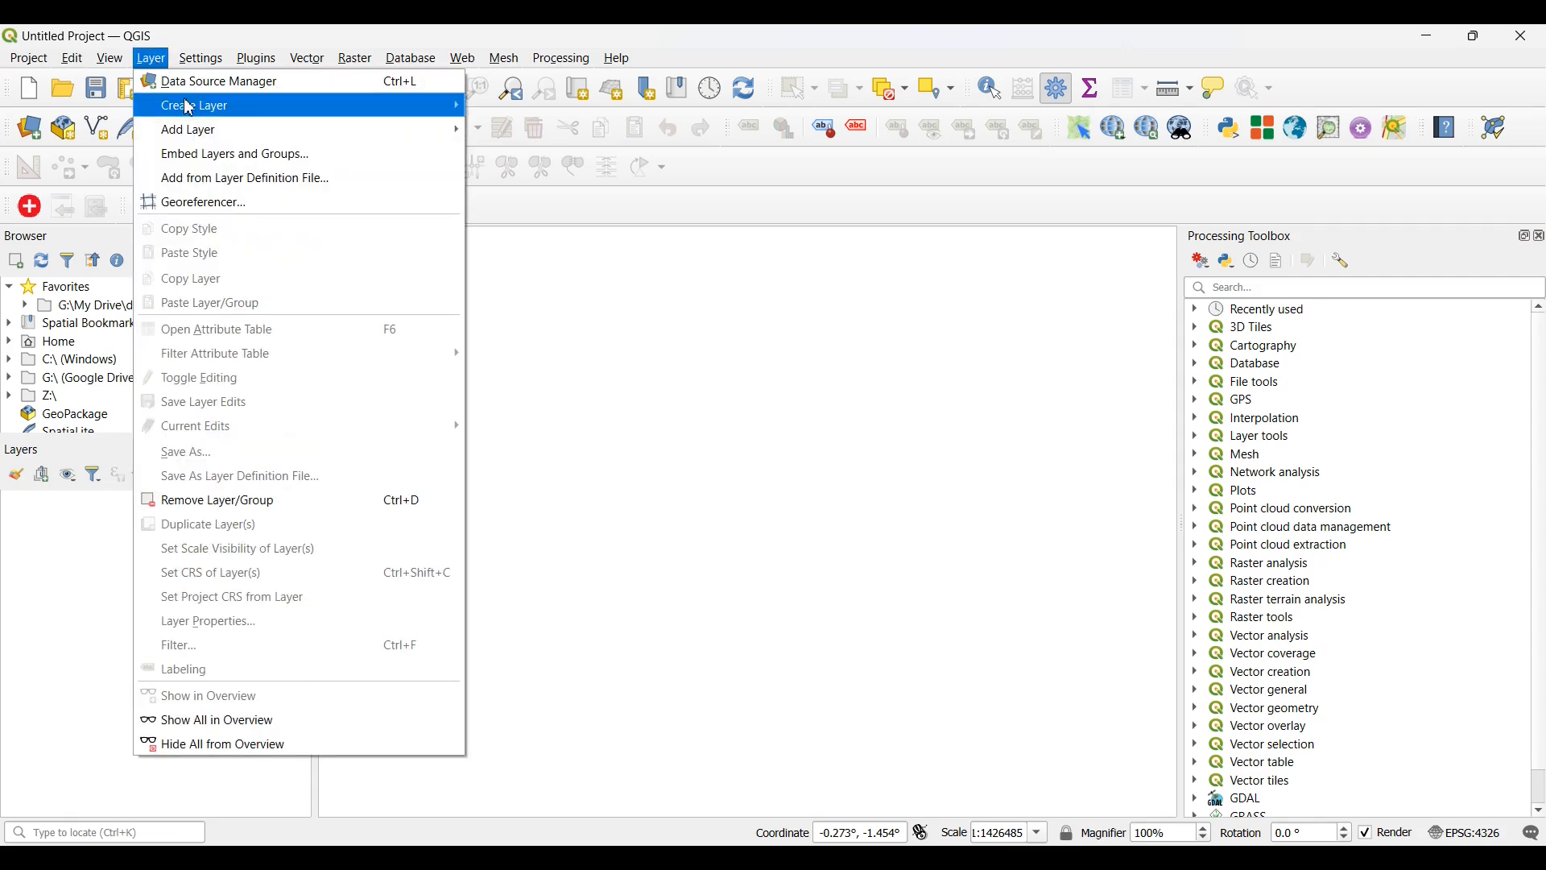
mouse_move(286, 131)
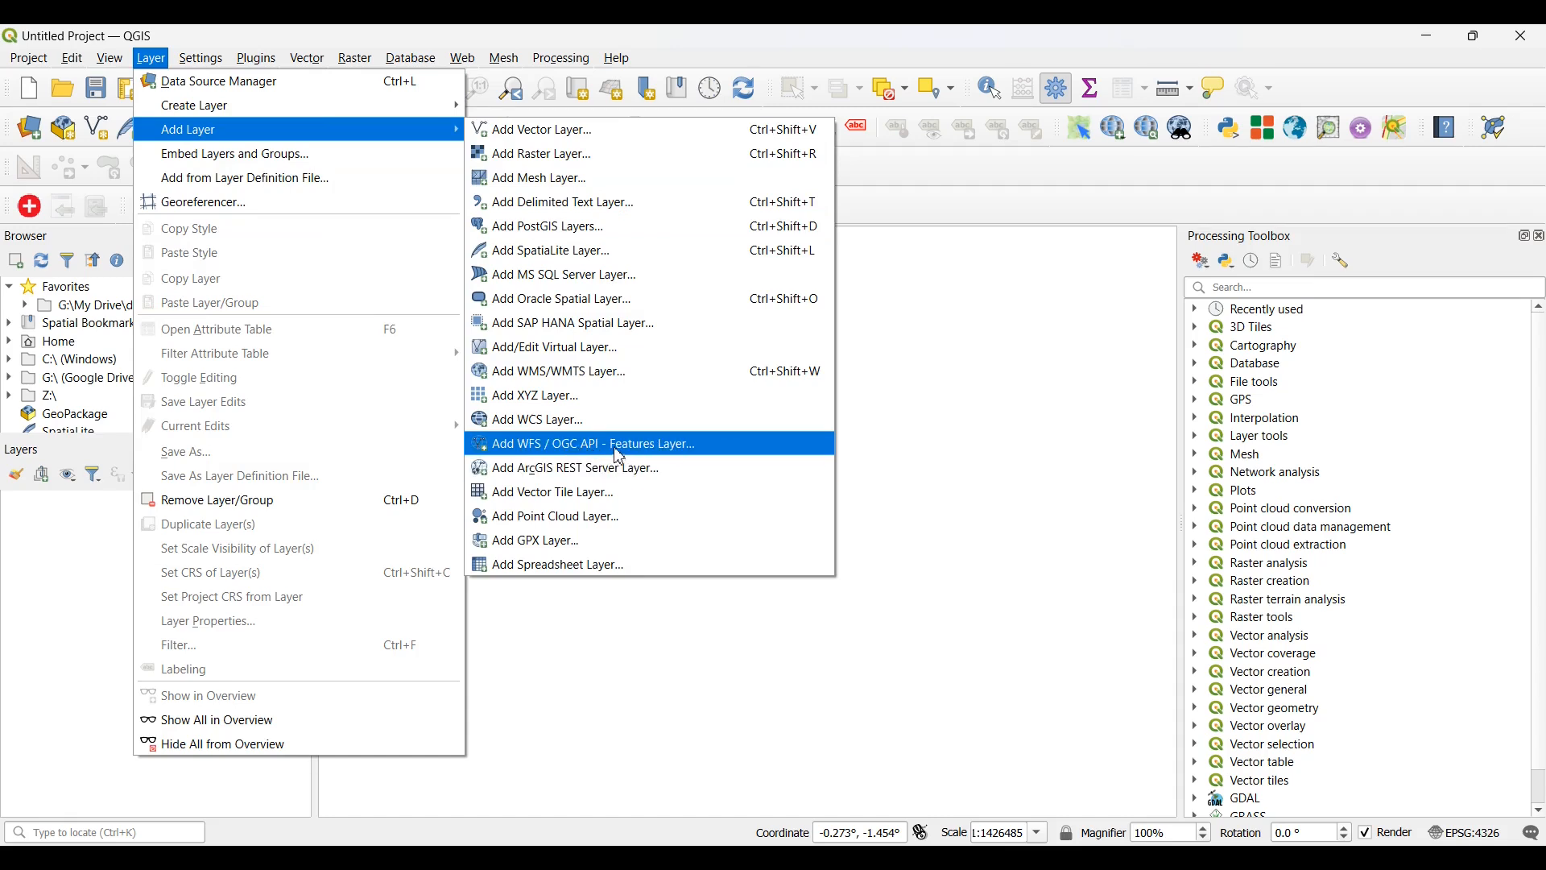
left_click(590, 445)
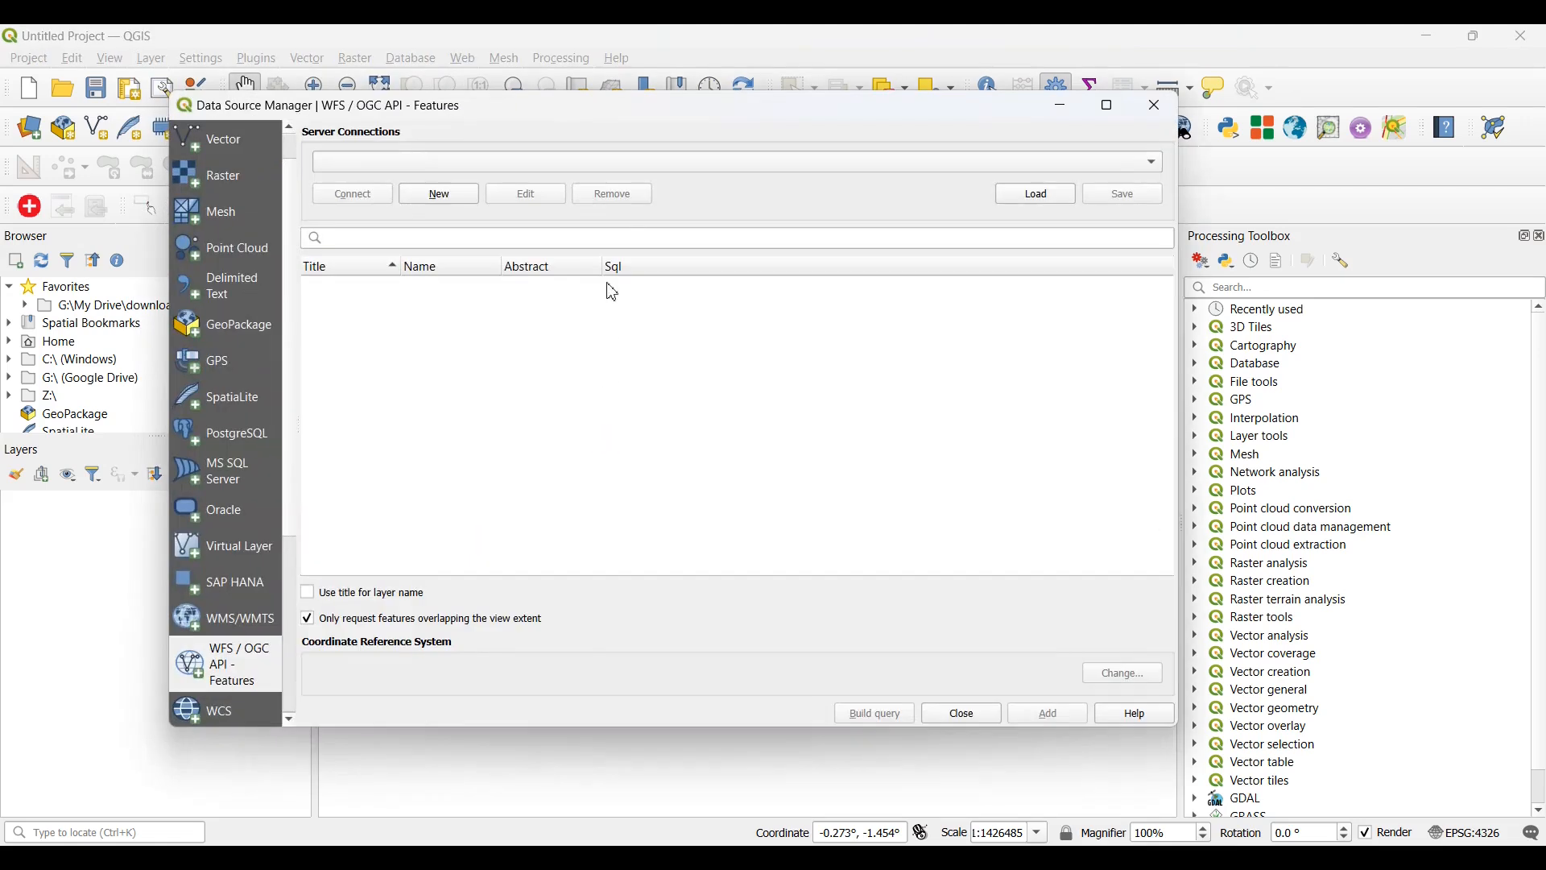
left_click_drag(627, 114, 644, 142)
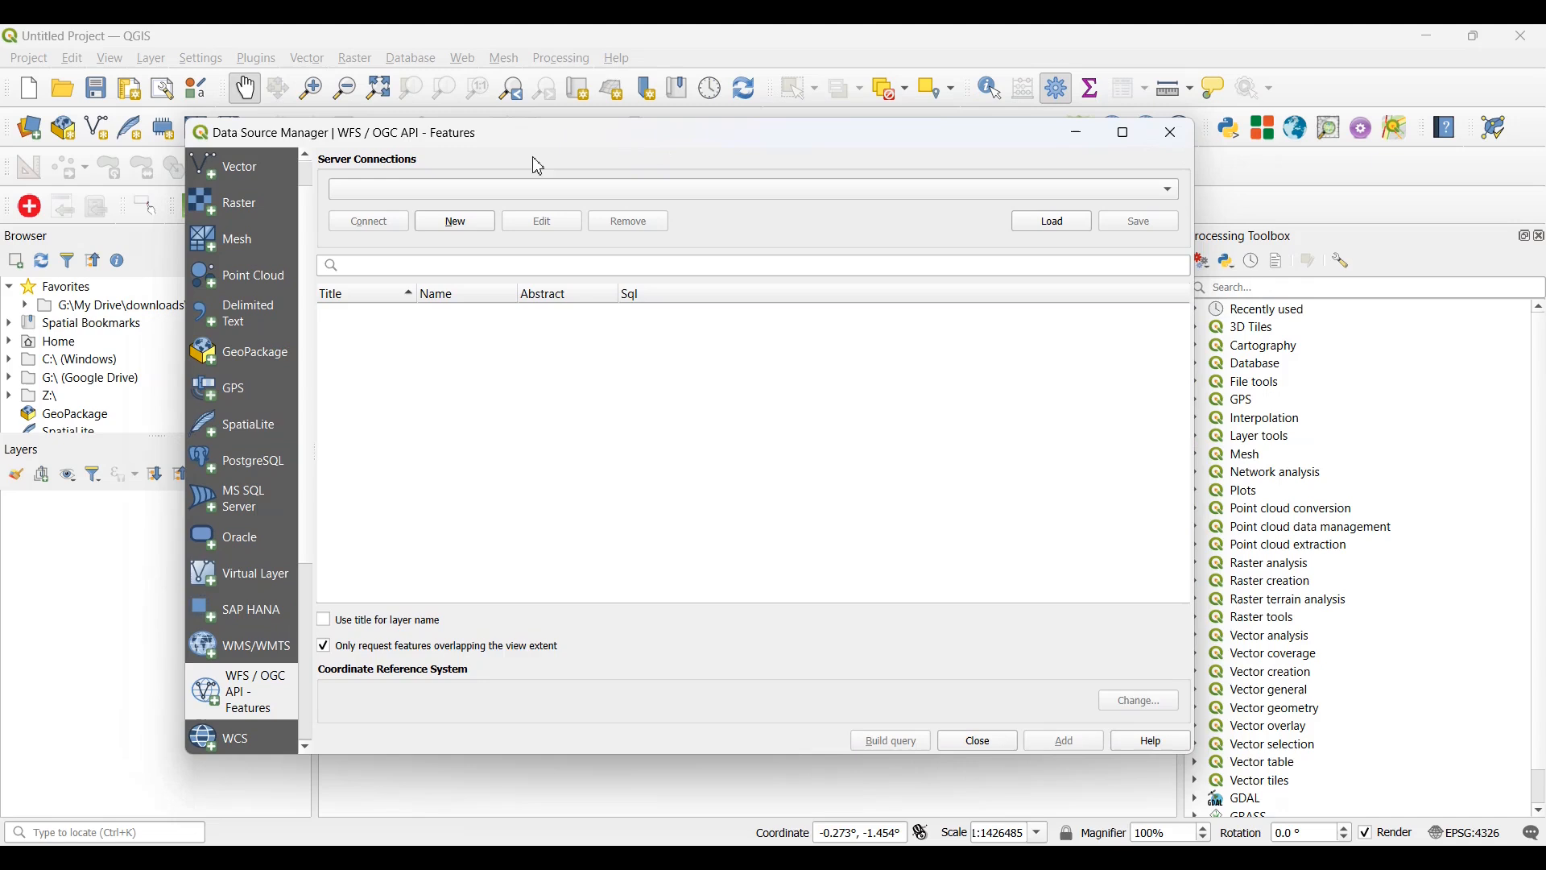
left_click_drag(545, 148, 560, 167)
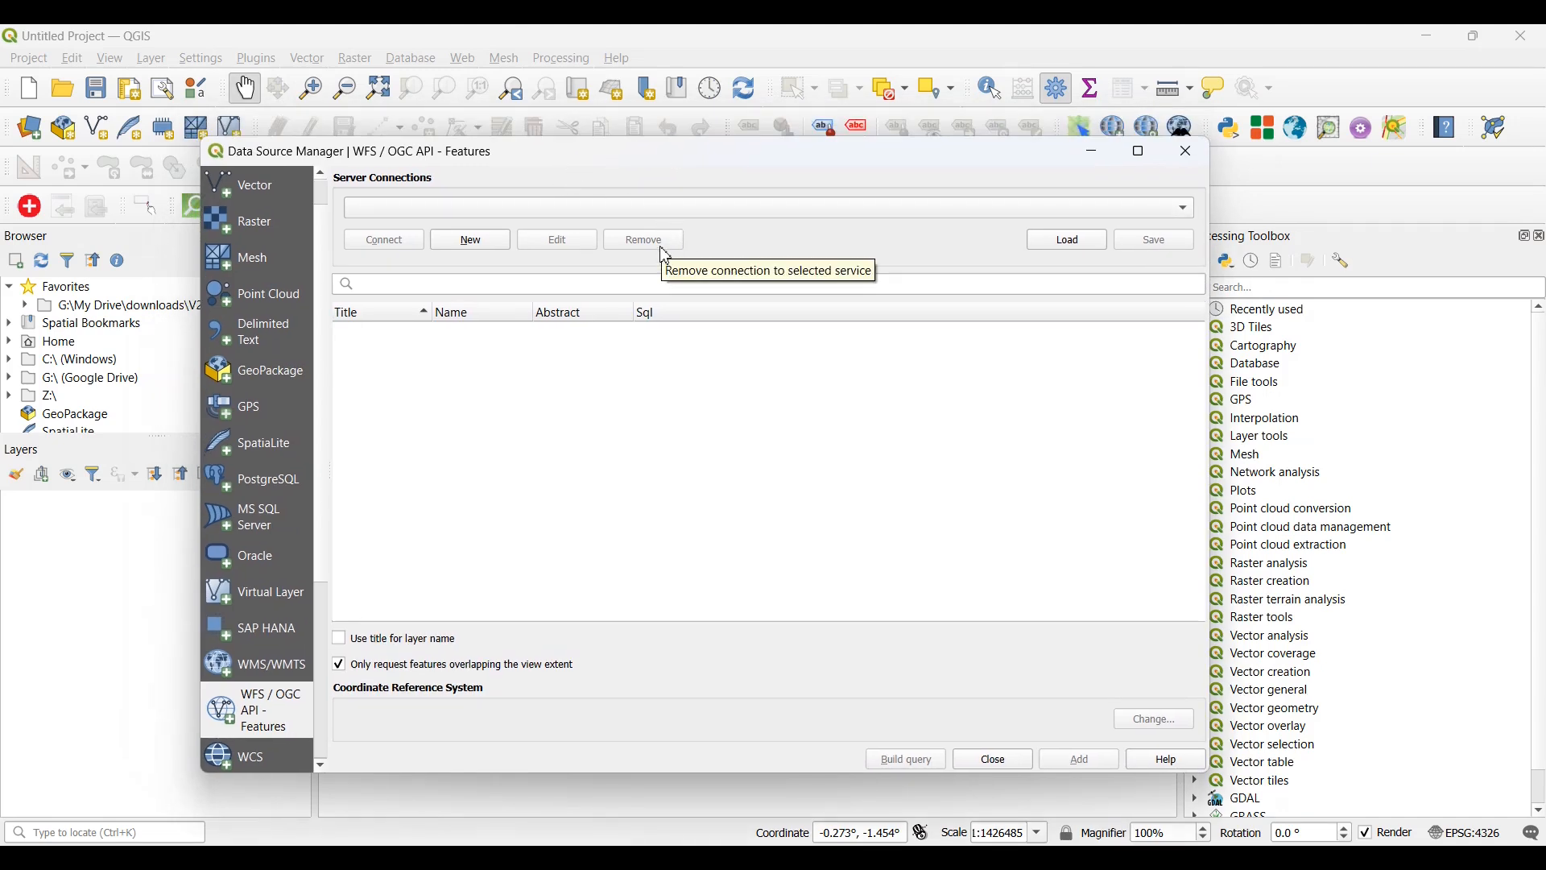
left_click(472, 241)
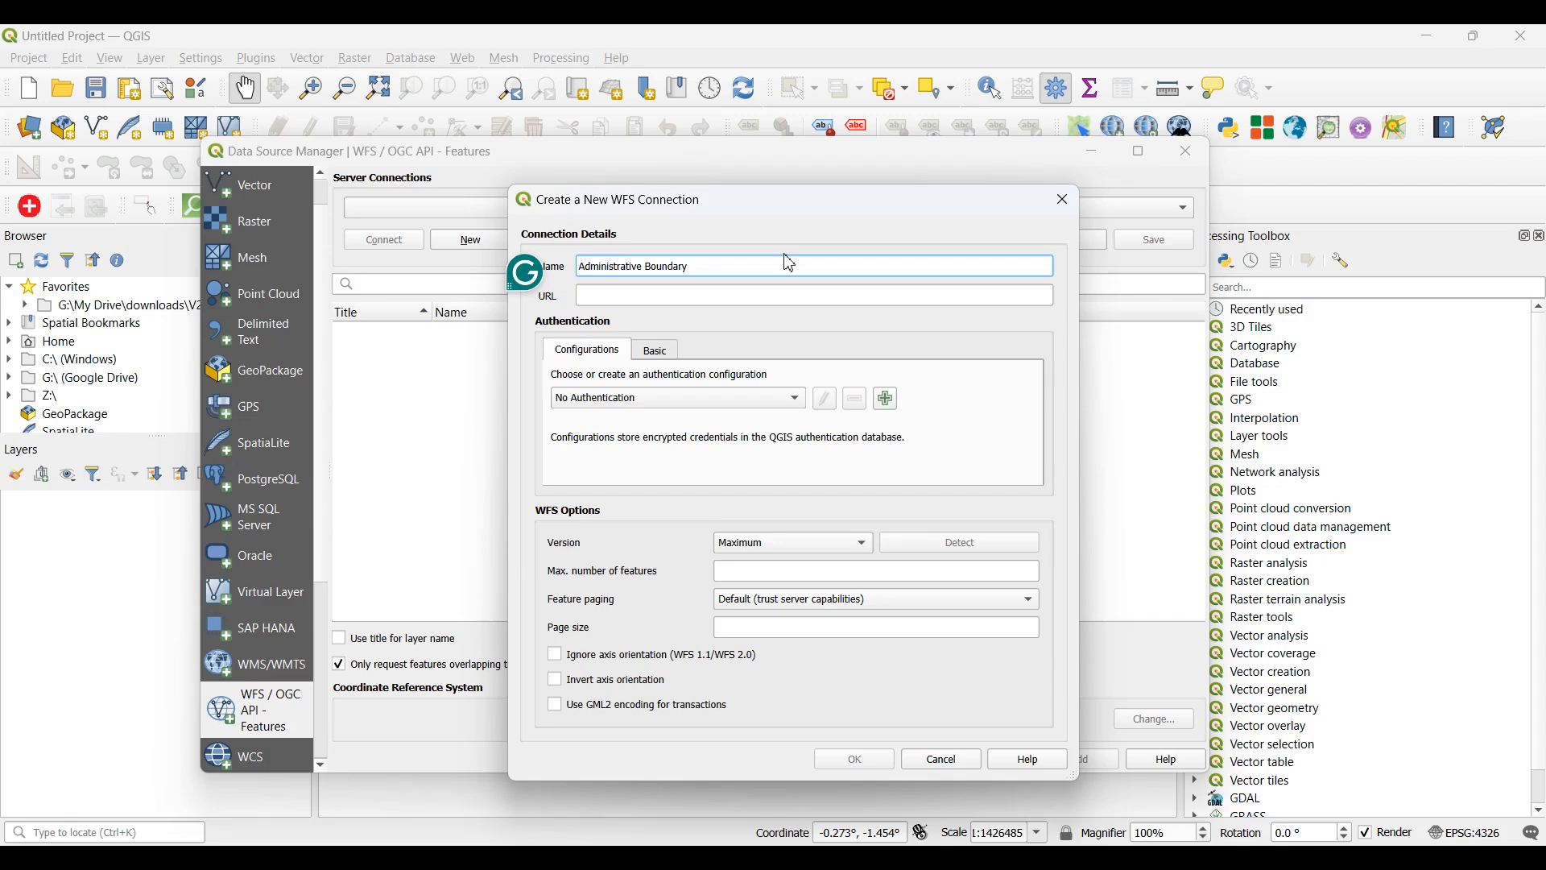
left_click(766, 294)
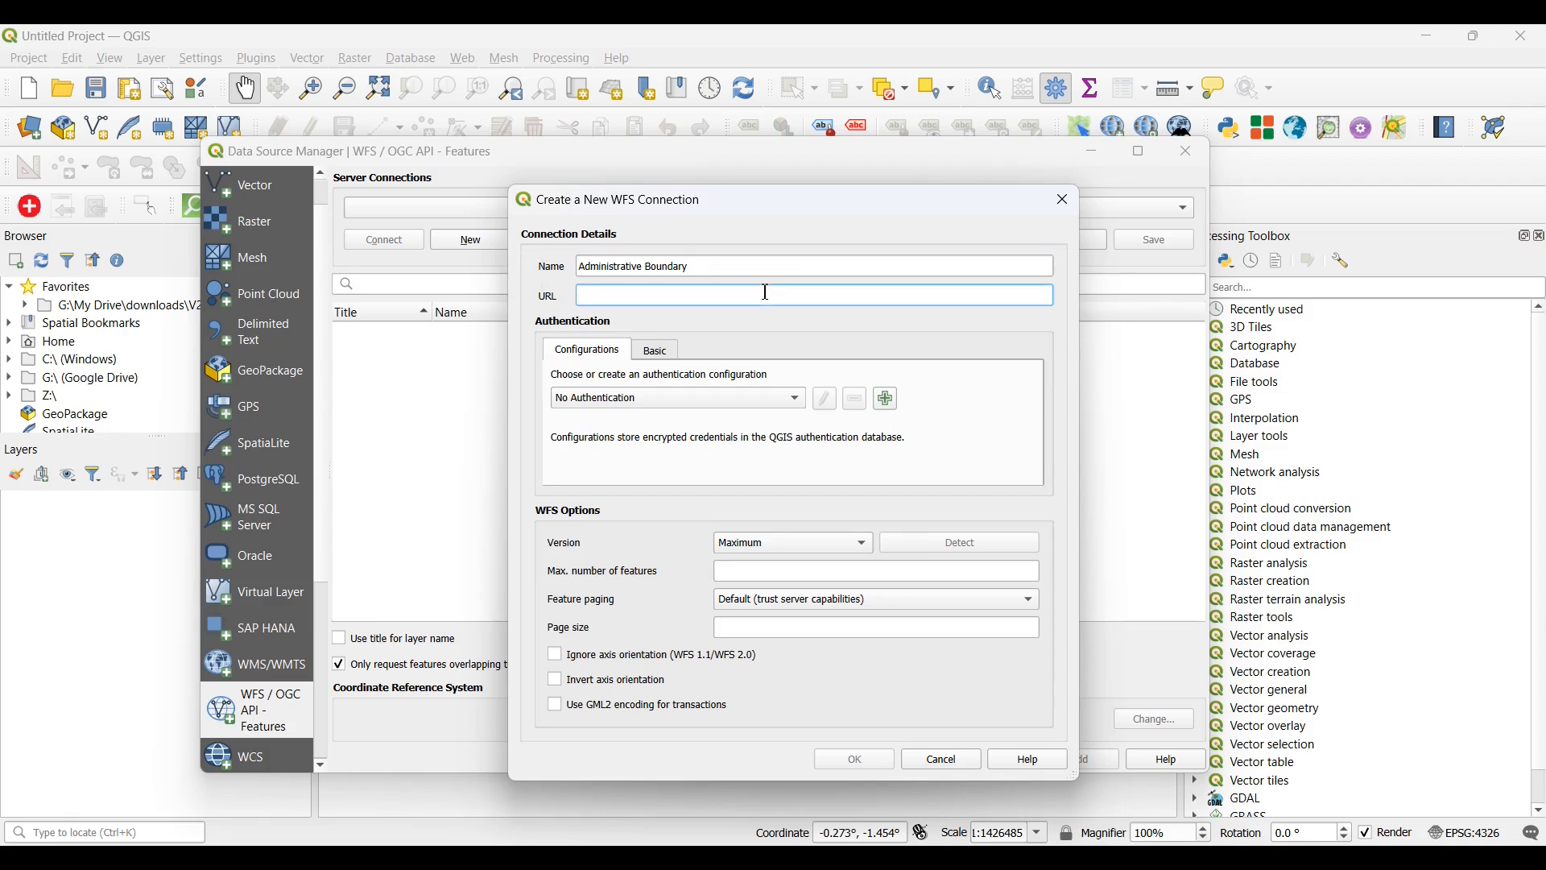
key("ctrl+v")
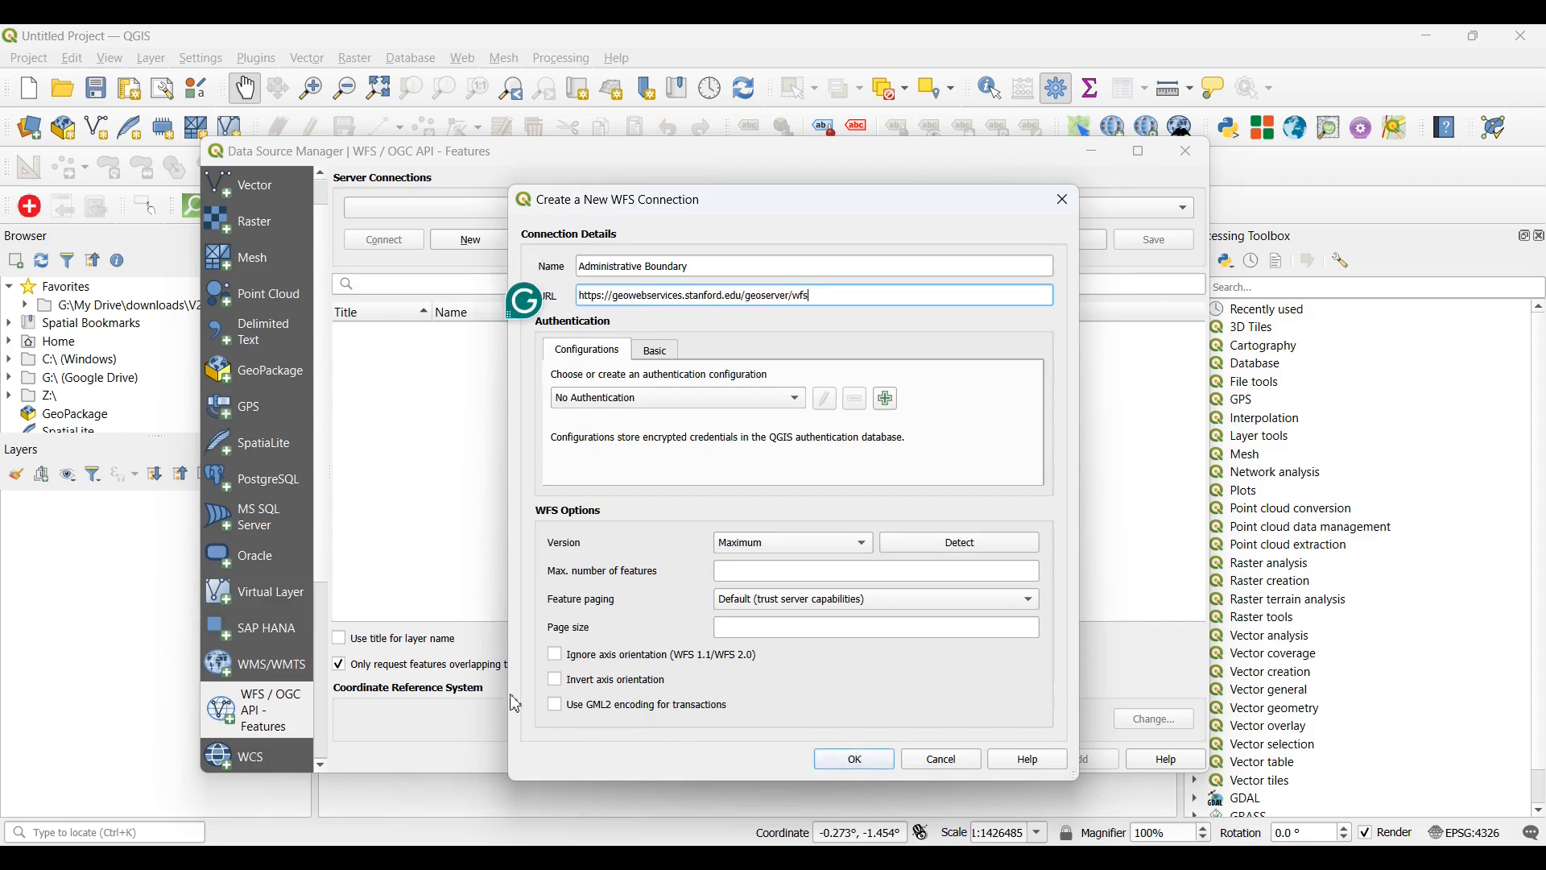
left_click(871, 761)
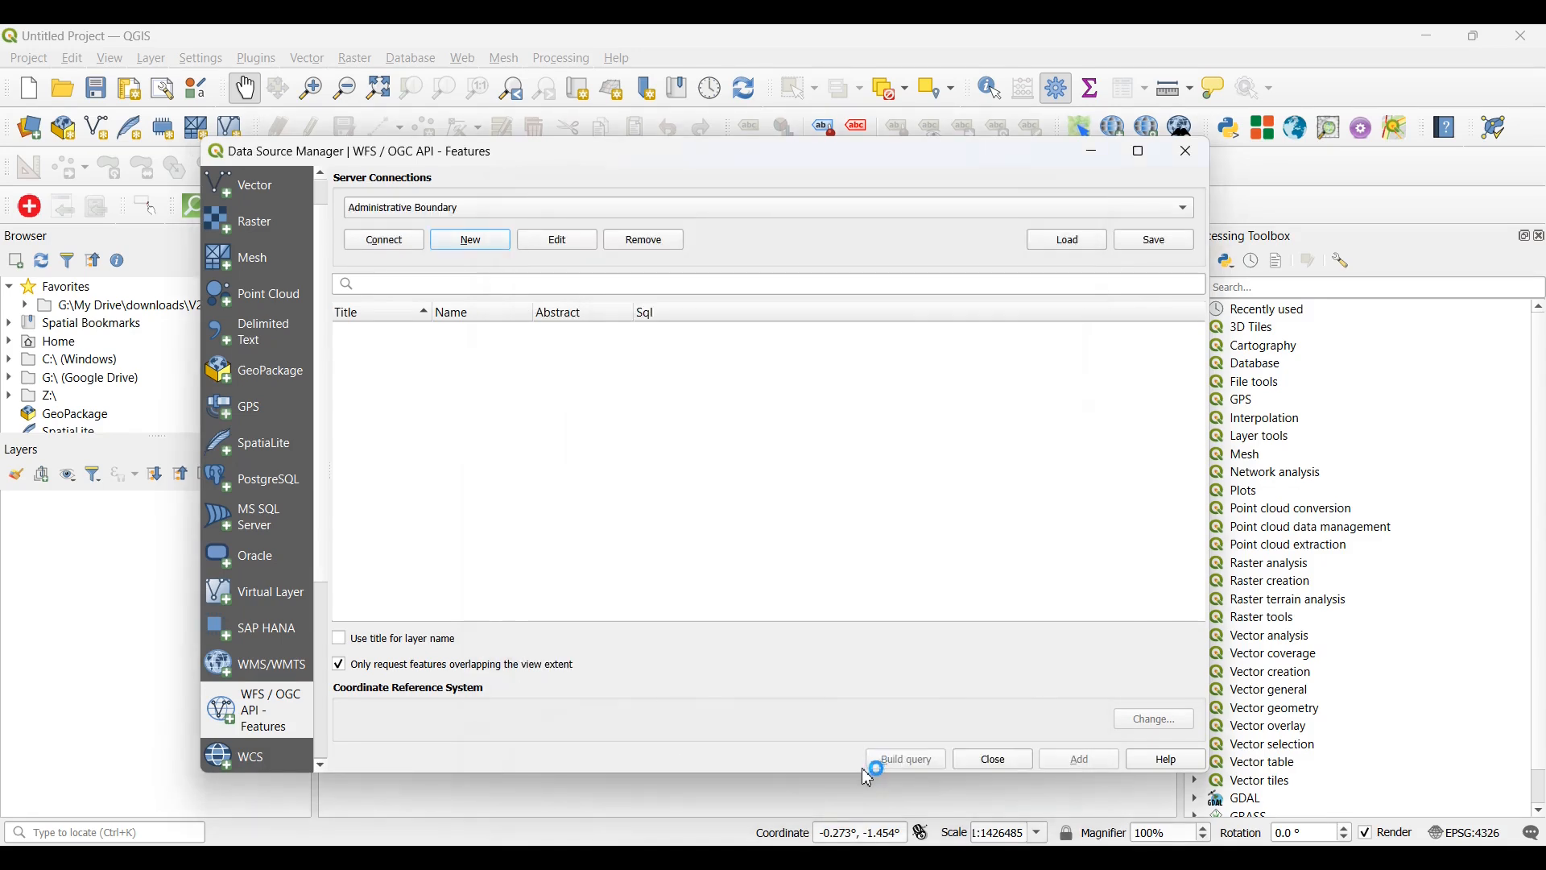
Step: Connect to the Administrative Boundary service and browse the layers it offers
left_click(386, 241)
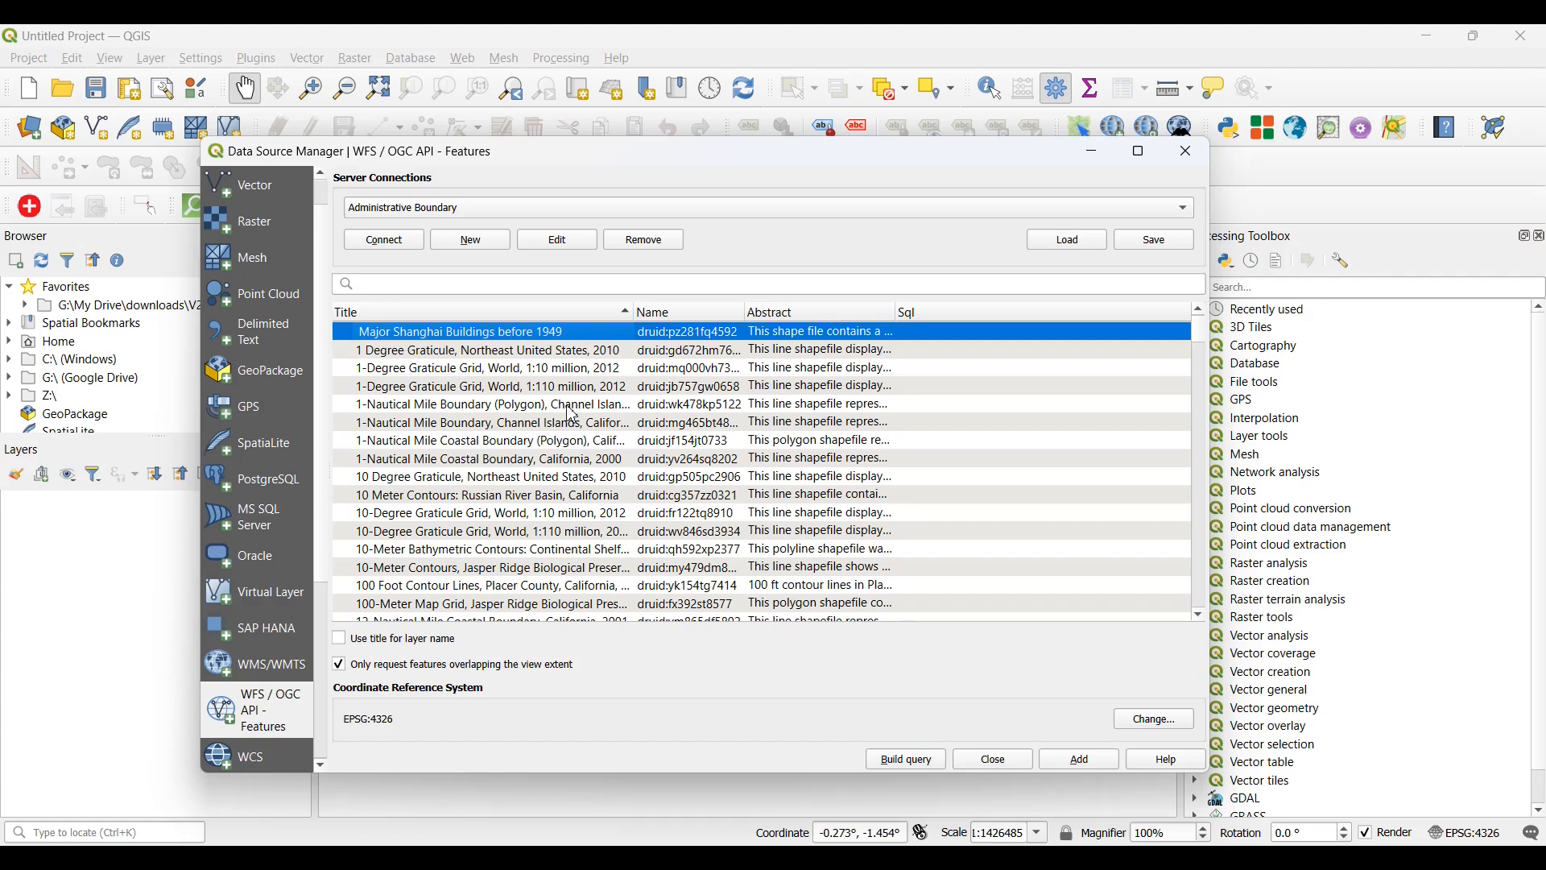
scroll(572, 414, "down", 10)
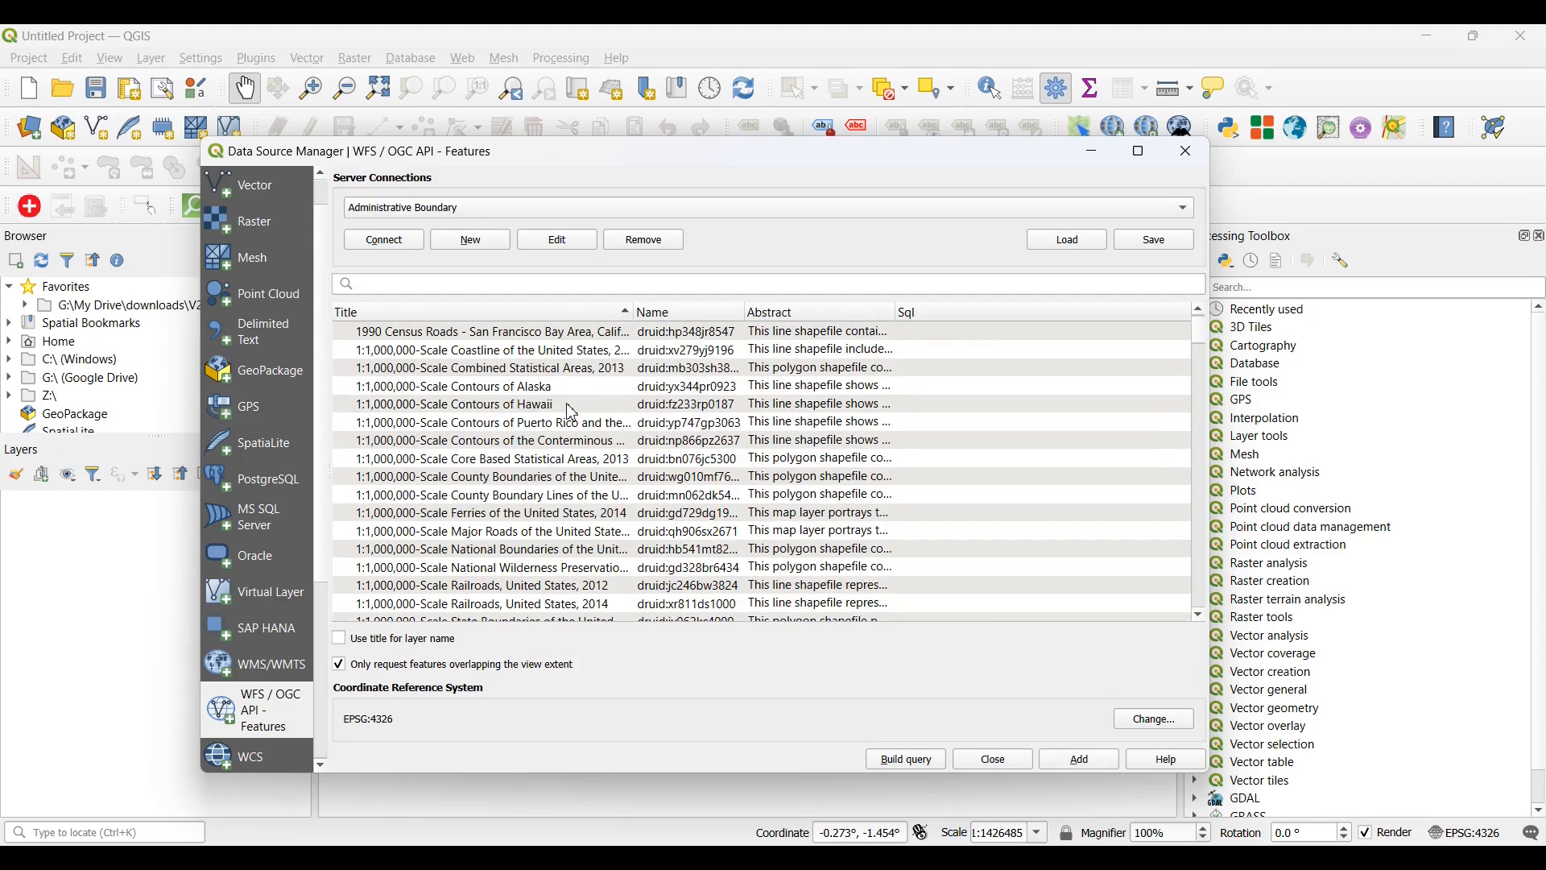
scroll(572, 413, "up", 2)
scroll(572, 413, "up", 1)
scroll(570, 392, "down", 3)
scroll(570, 392, "down", 4)
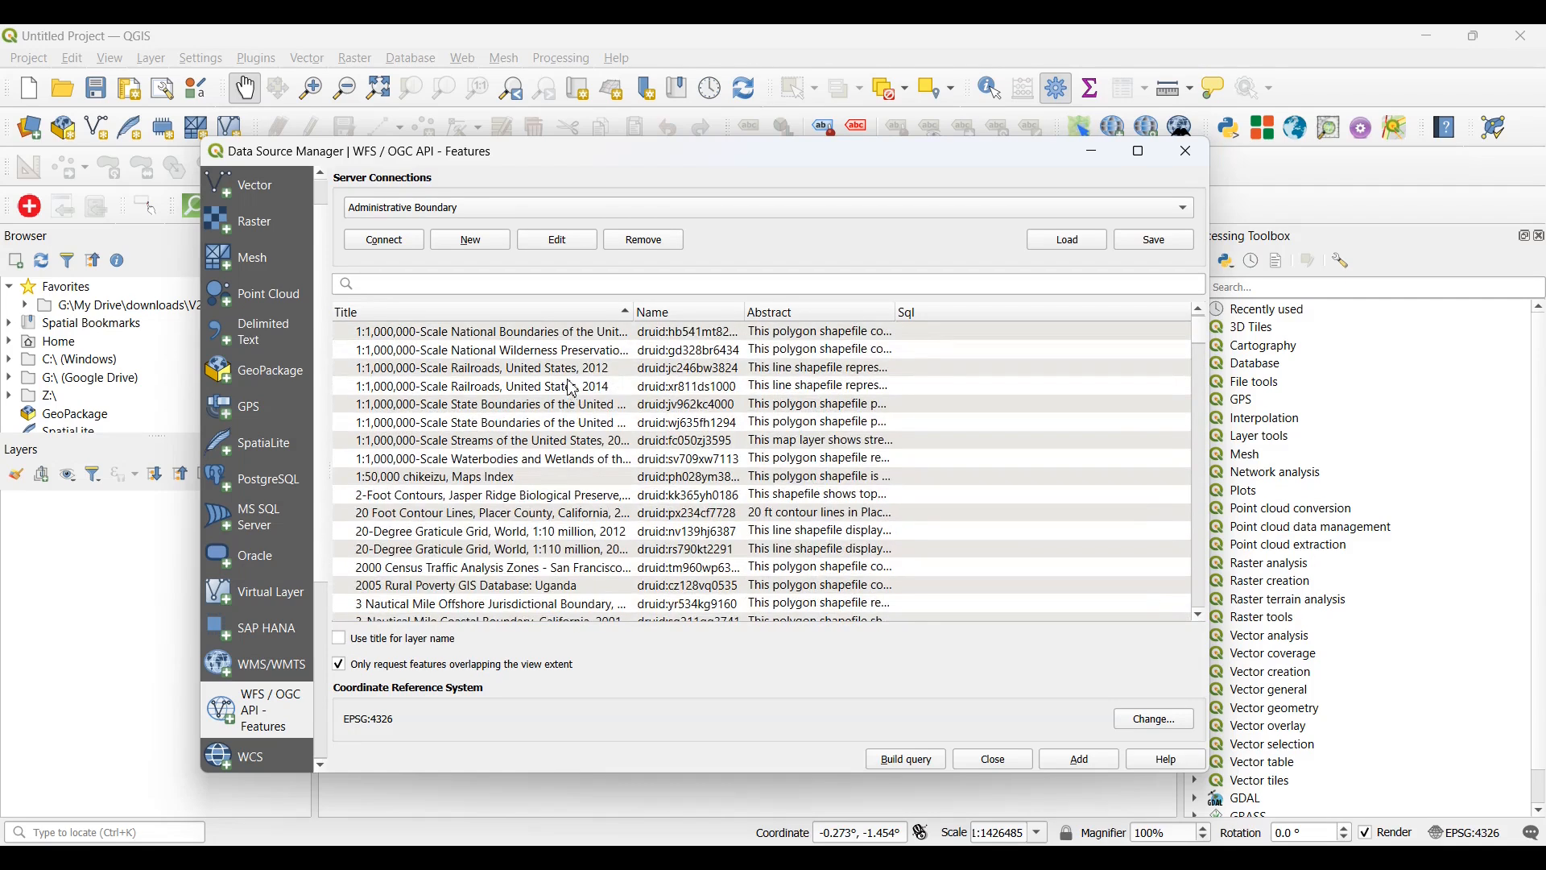
Step: Filter the service's layers by "ghana", add "Boundary, Ghana, 2015" to the project and minimize the data source dialog
left_click(607, 290)
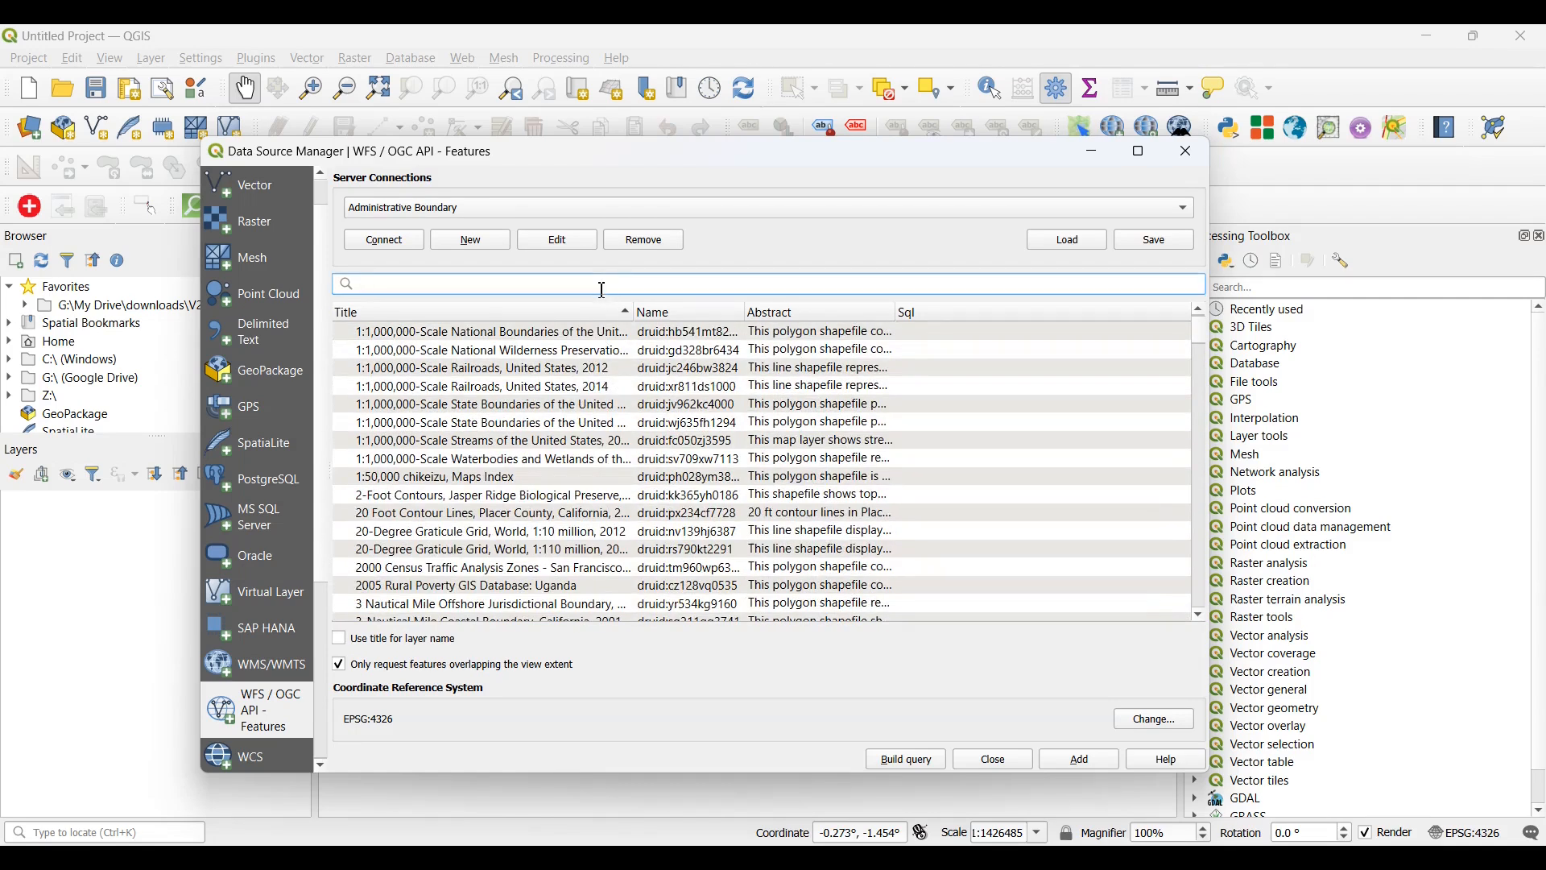
type("gh")
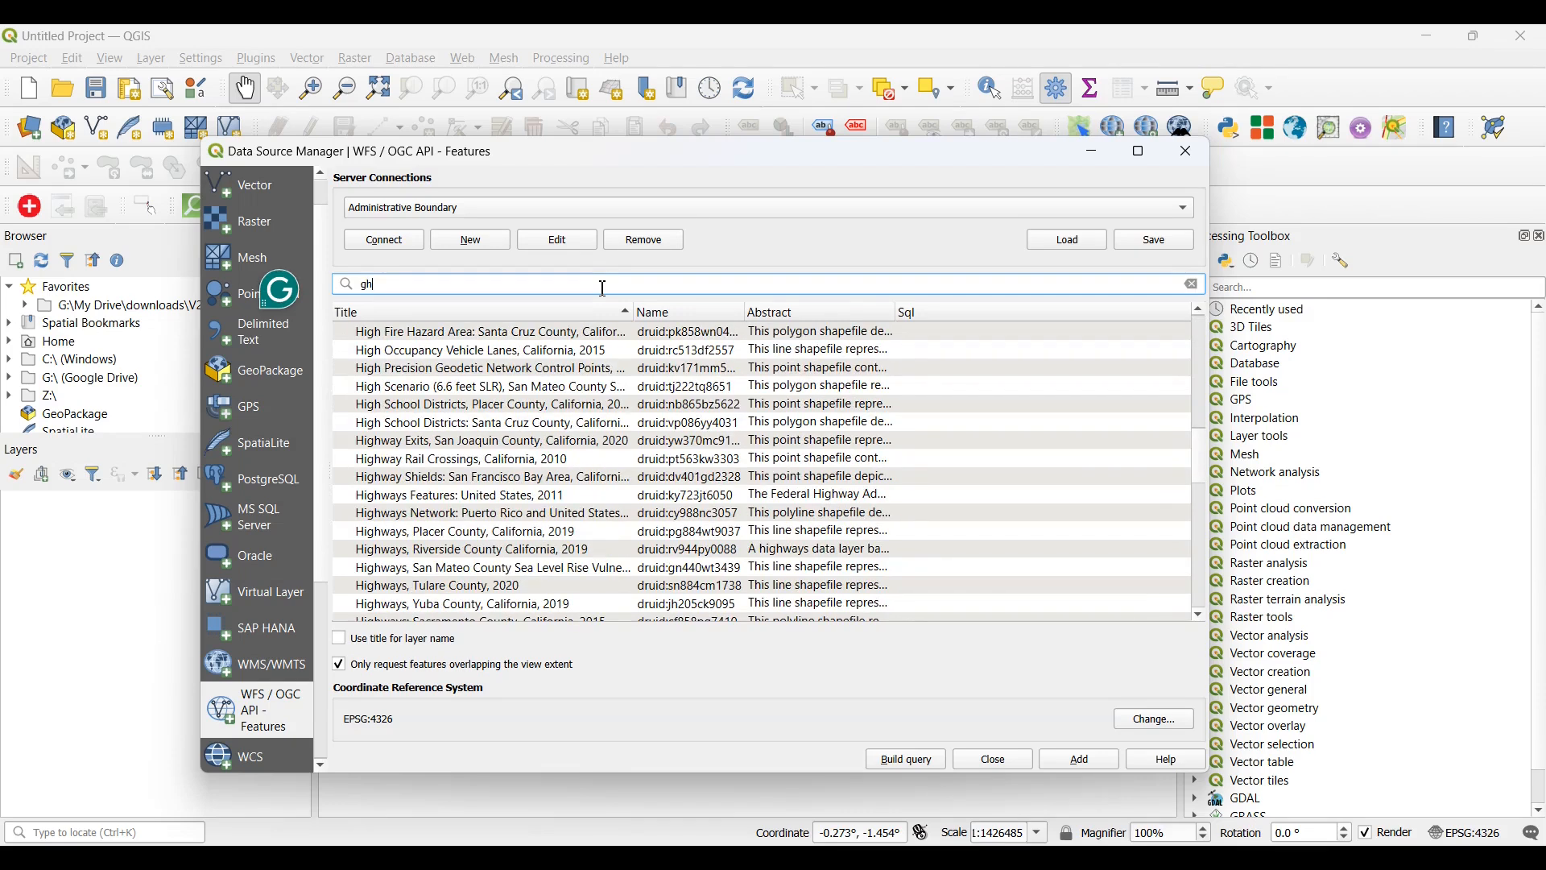
type("ana")
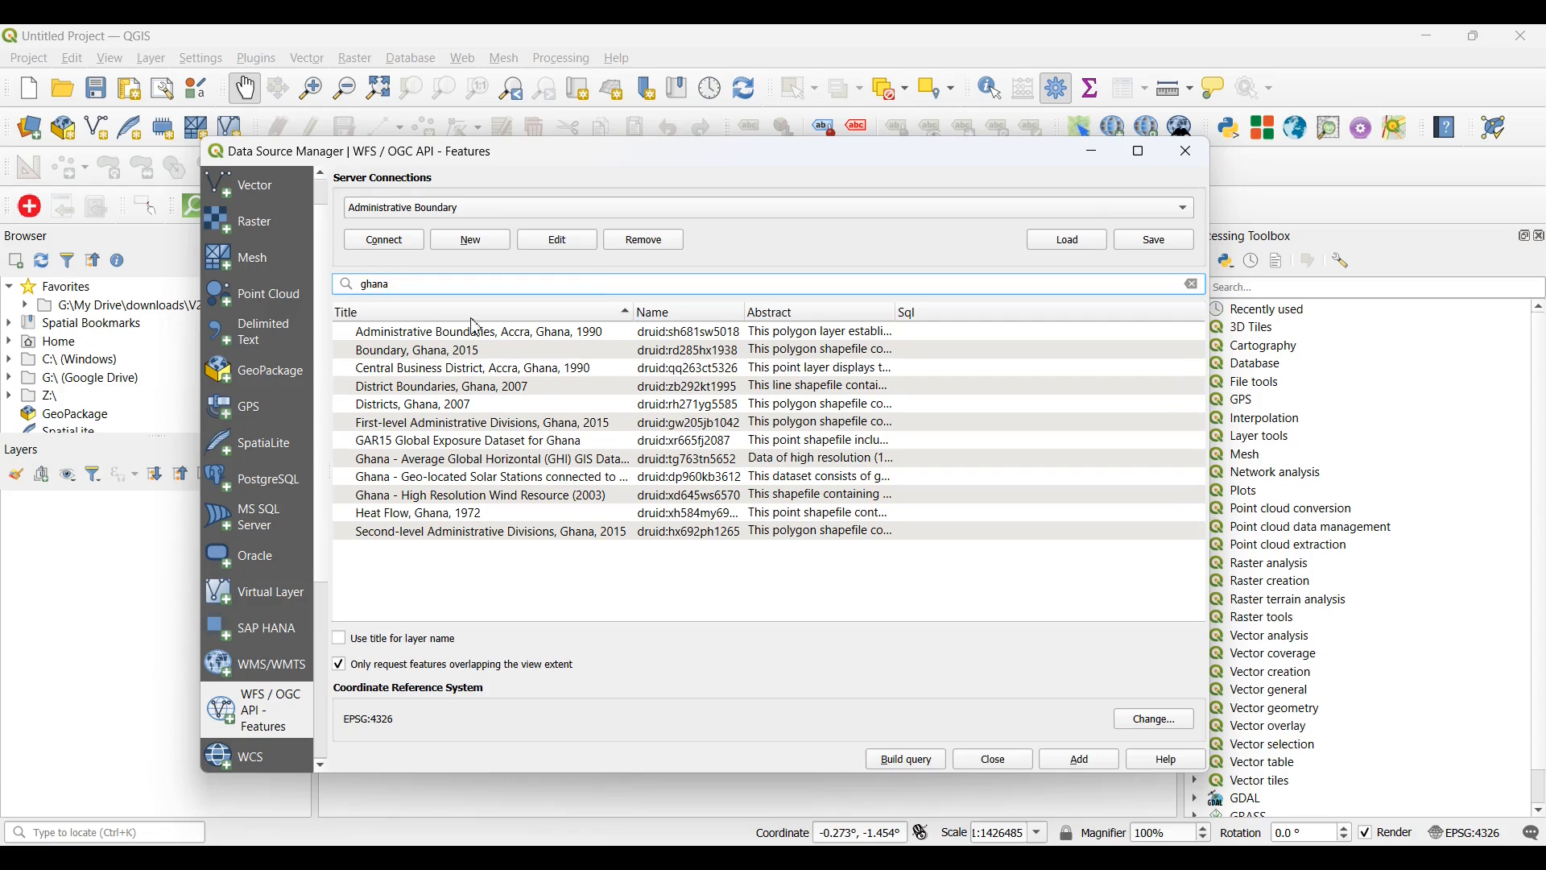
left_click(489, 356)
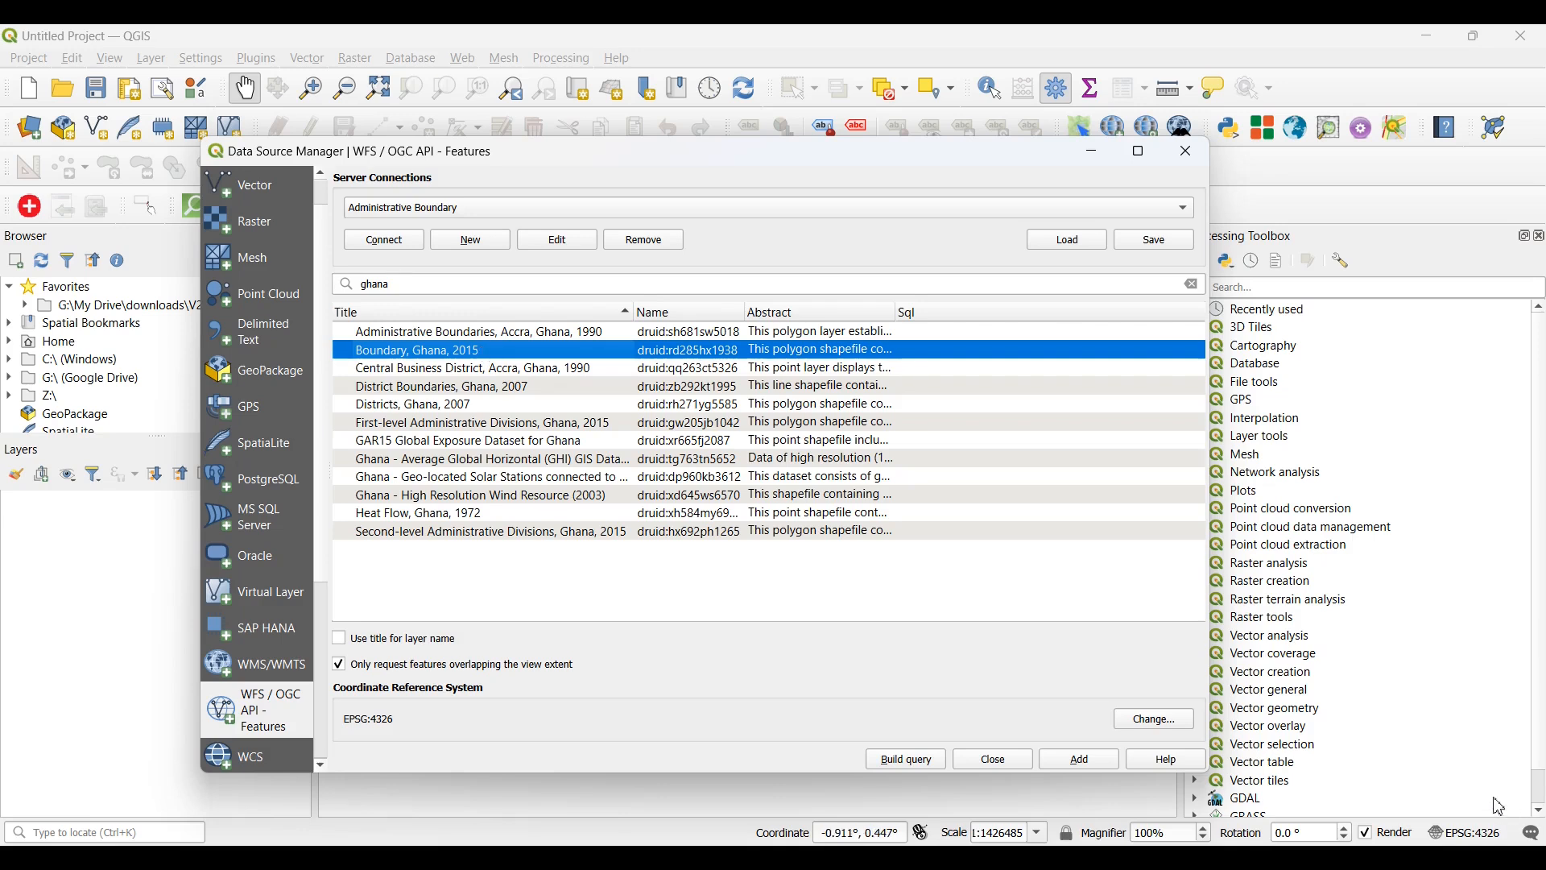
left_click(1080, 760)
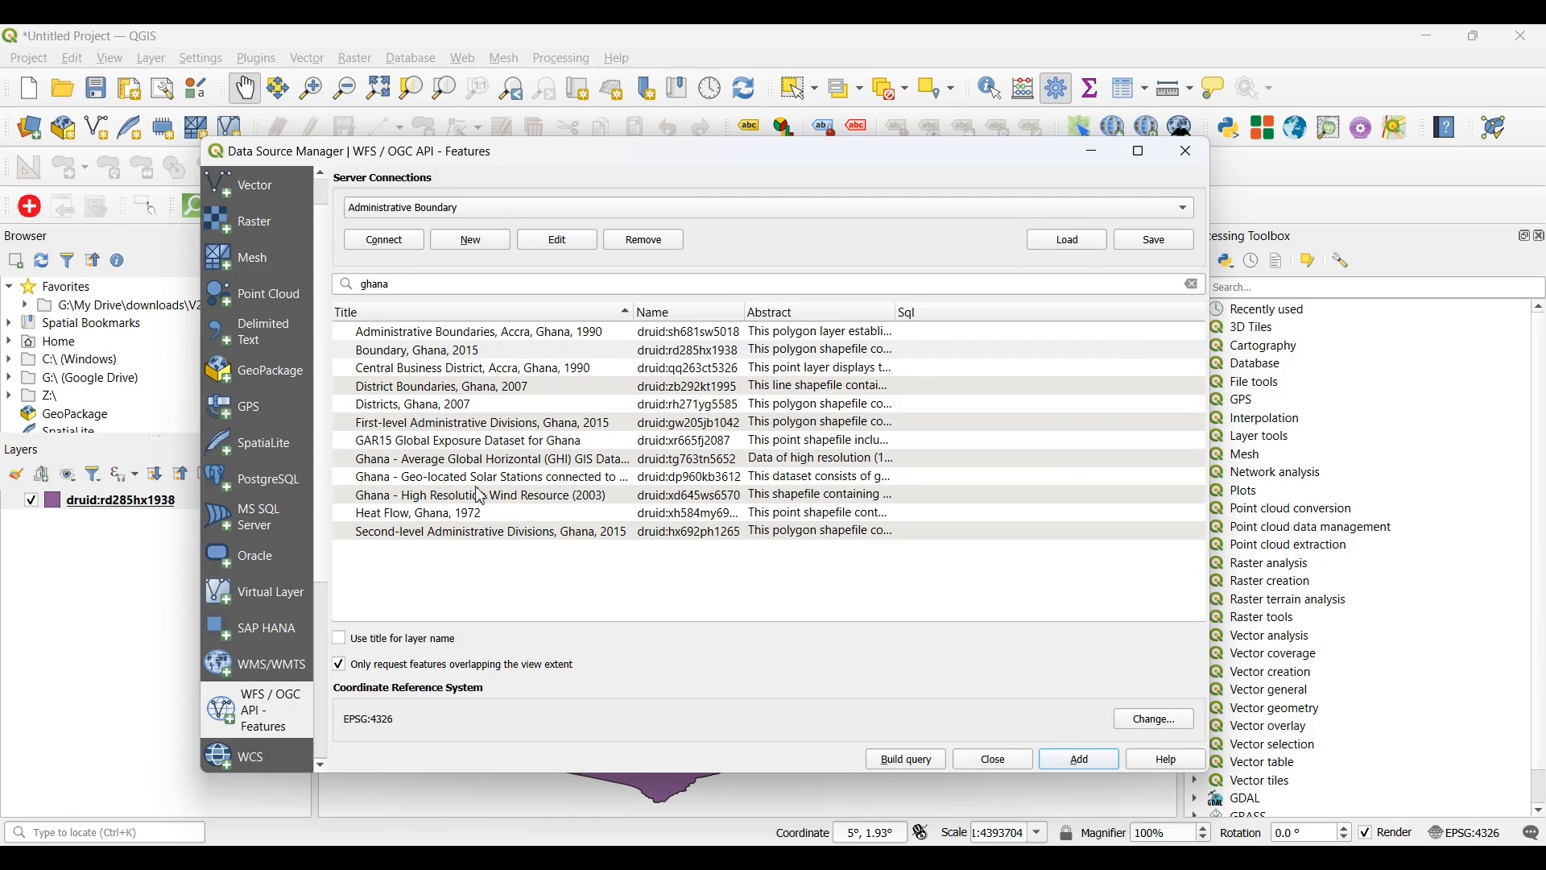
left_click(1095, 153)
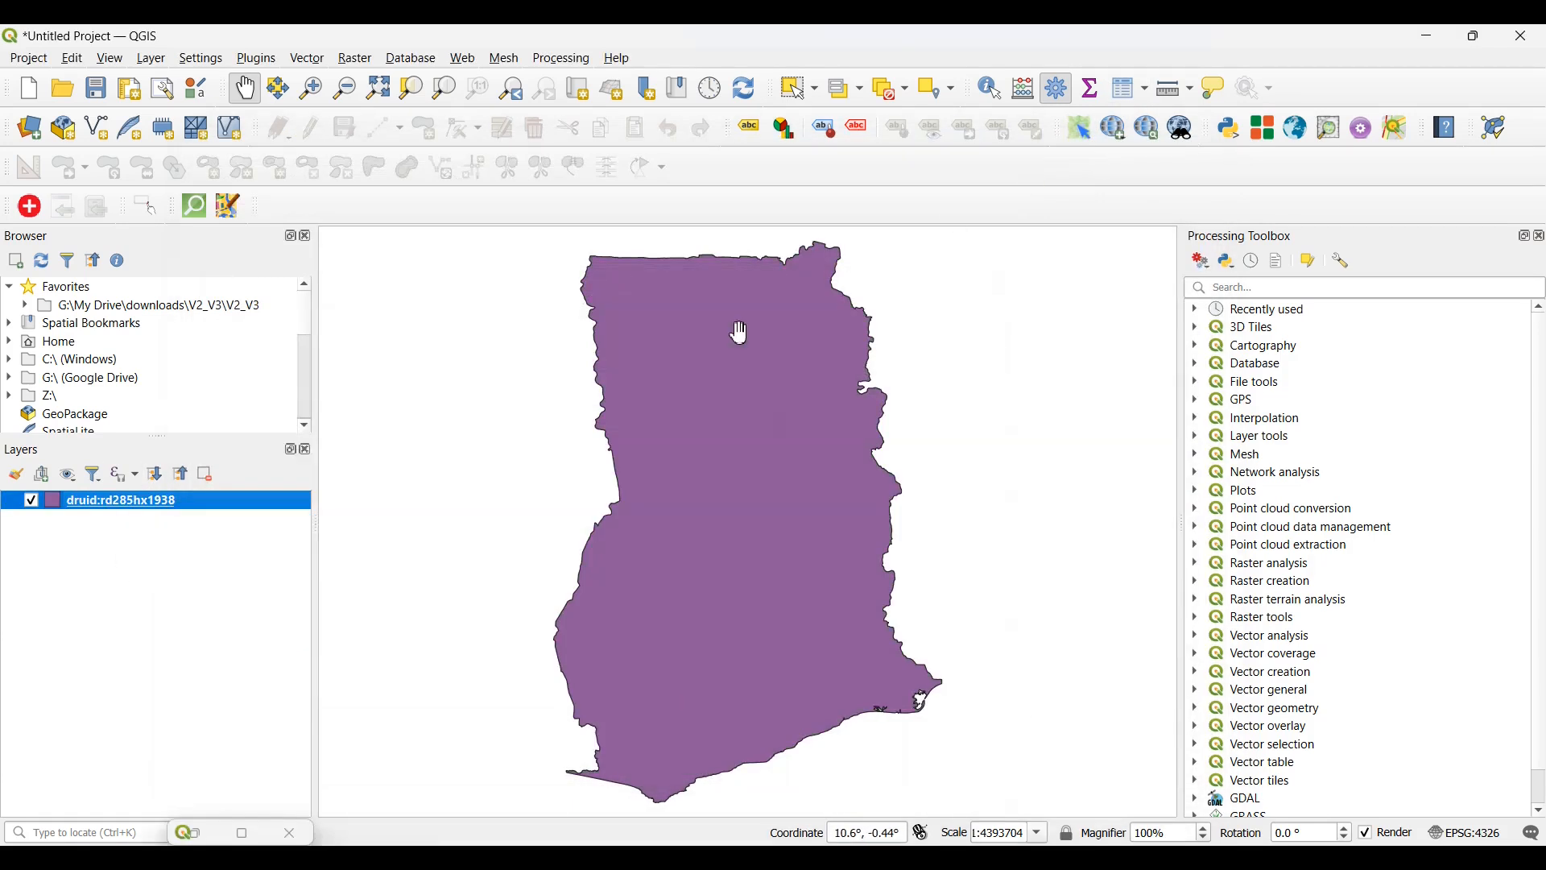
Step: Examine the added Ghana boundary on the map at different zoom levels and positions
scroll(807, 429, "down", 2)
scroll(808, 428, "up", 4)
scroll(808, 429, "down", 2)
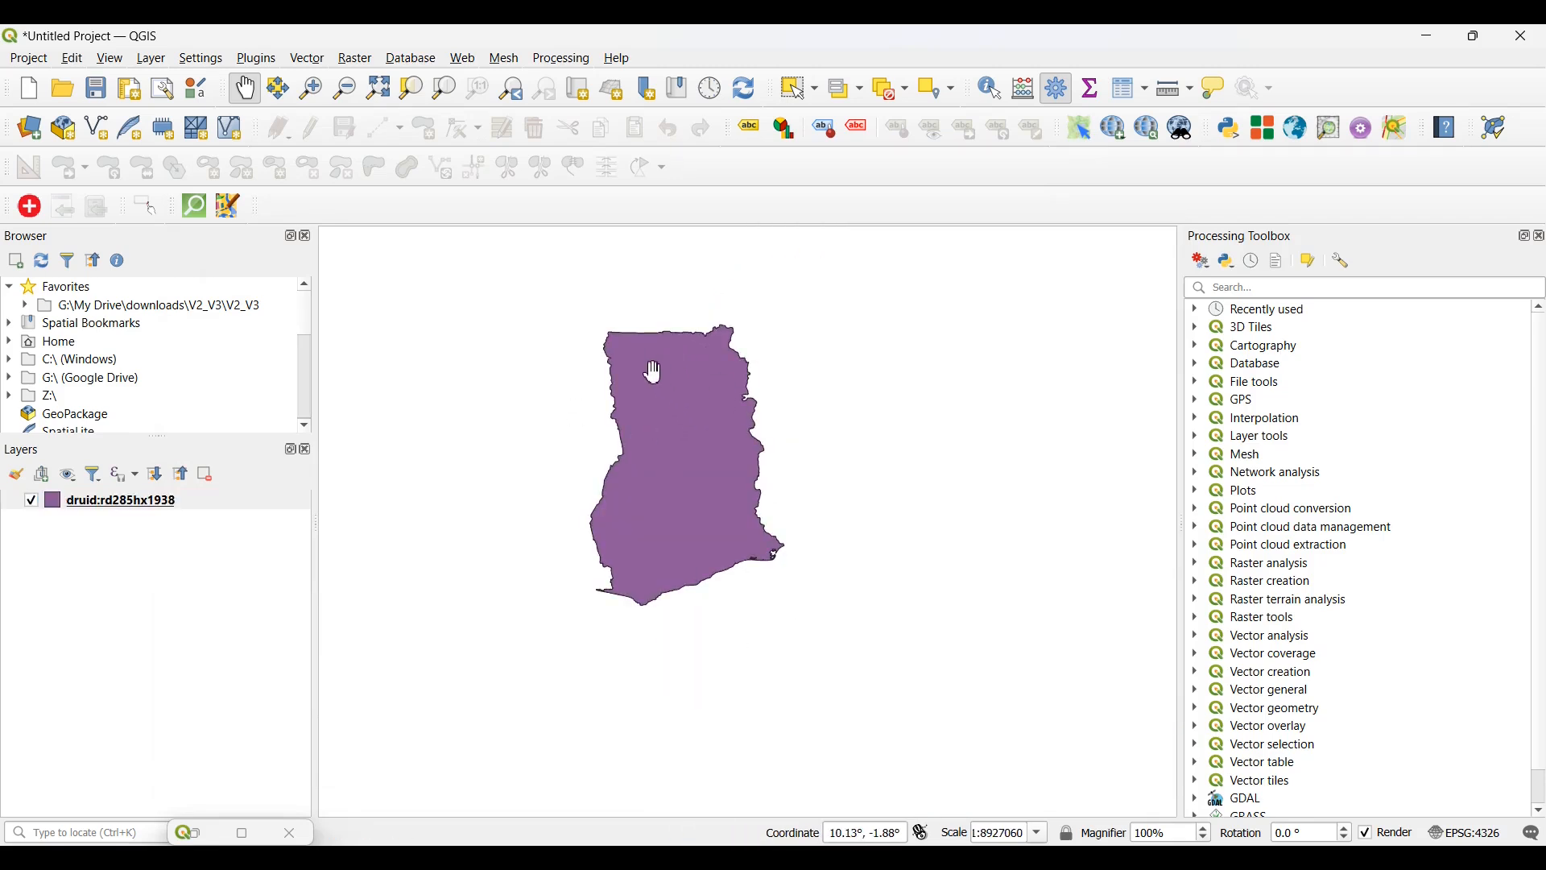
left_click_drag(654, 372, 740, 435)
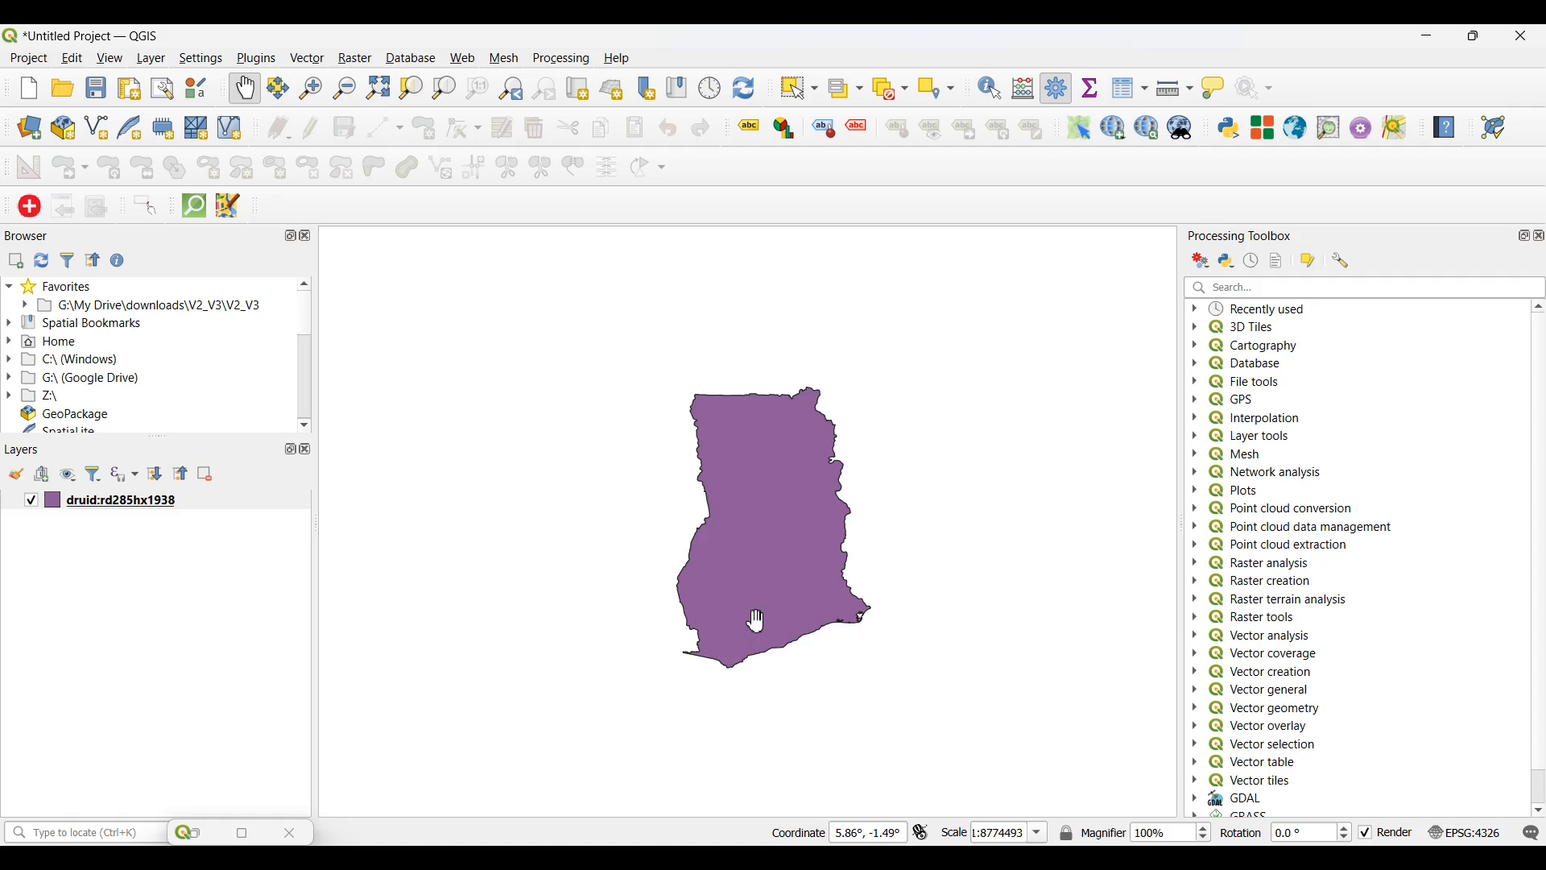
mouse_move(756, 622)
left_mouse_down()
mouse_move(717, 631)
mouse_move(736, 608)
left_mouse_up()
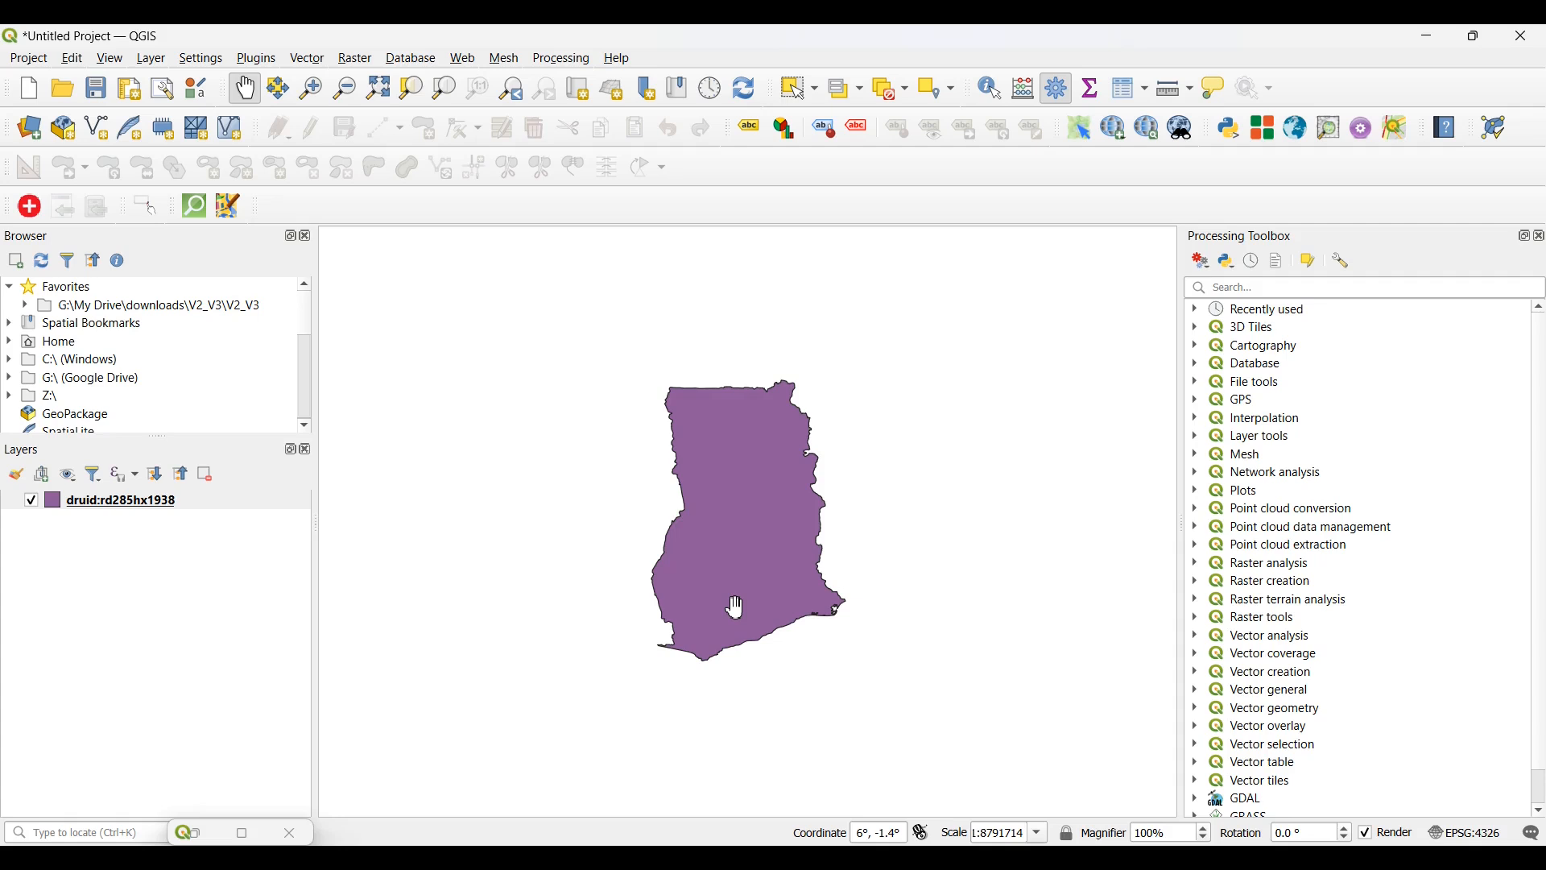
left_click_drag(739, 585, 729, 645)
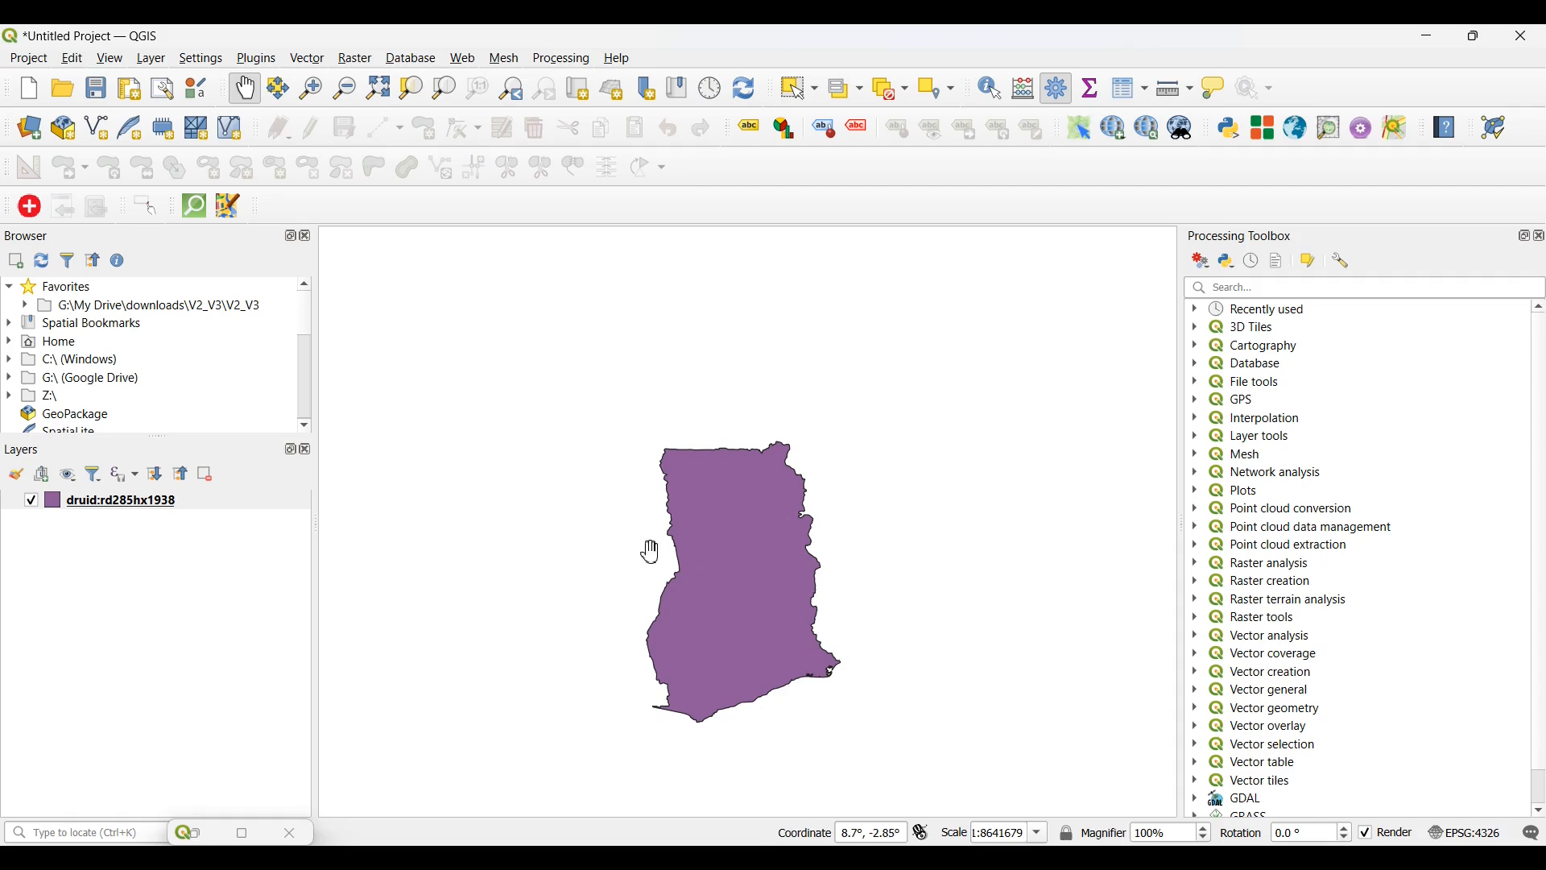
left_click_drag(722, 580, 708, 493)
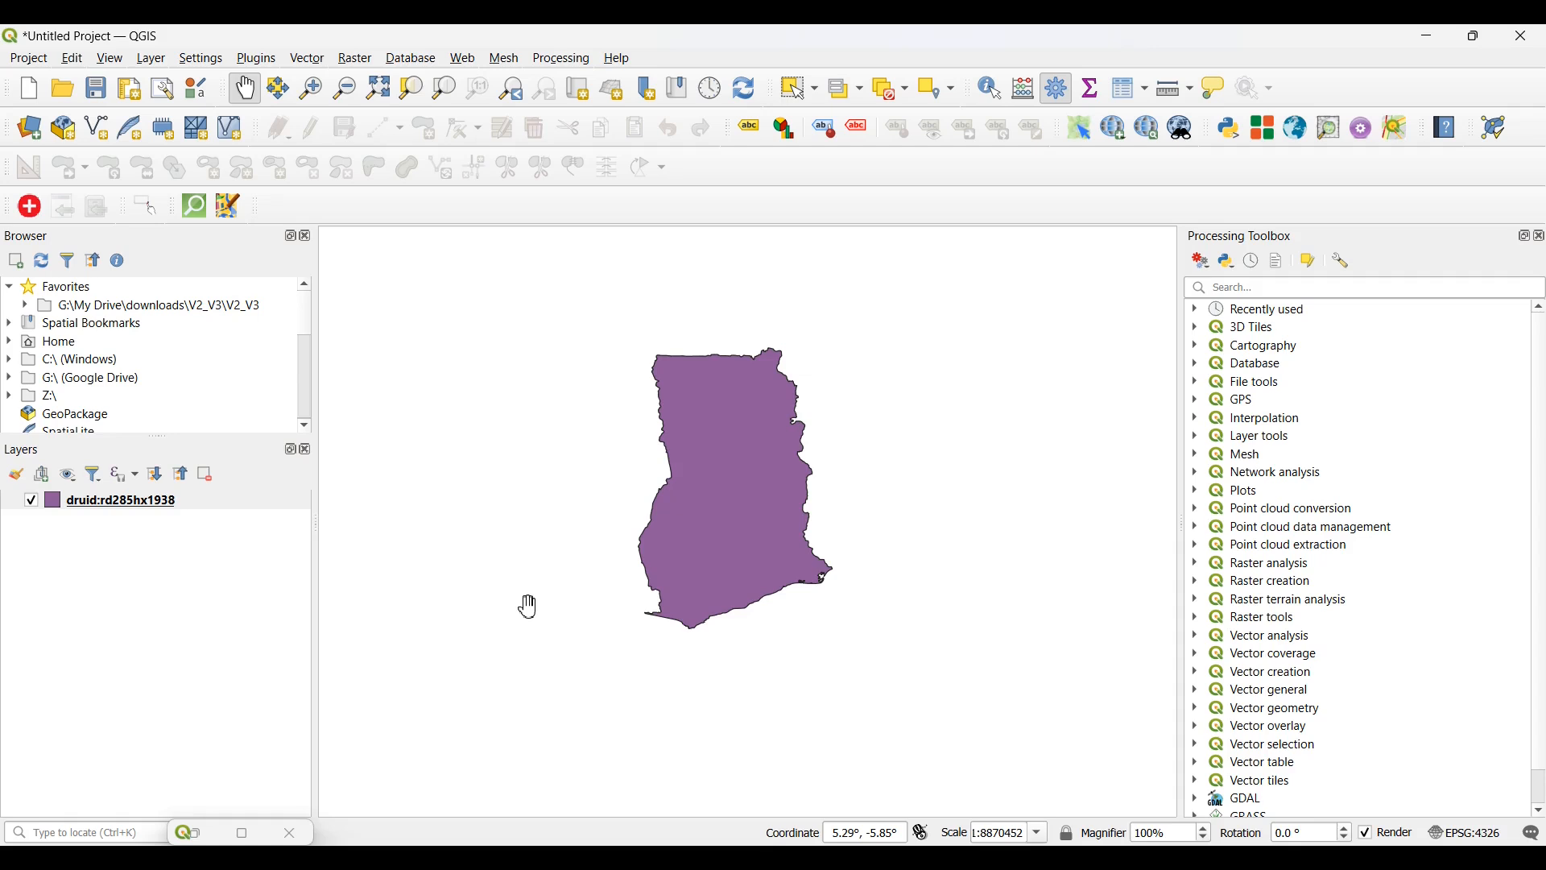
Step: Open the WMS/WMTS data source and view its new connection form, closing the form without creating a connection
left_click(146, 61)
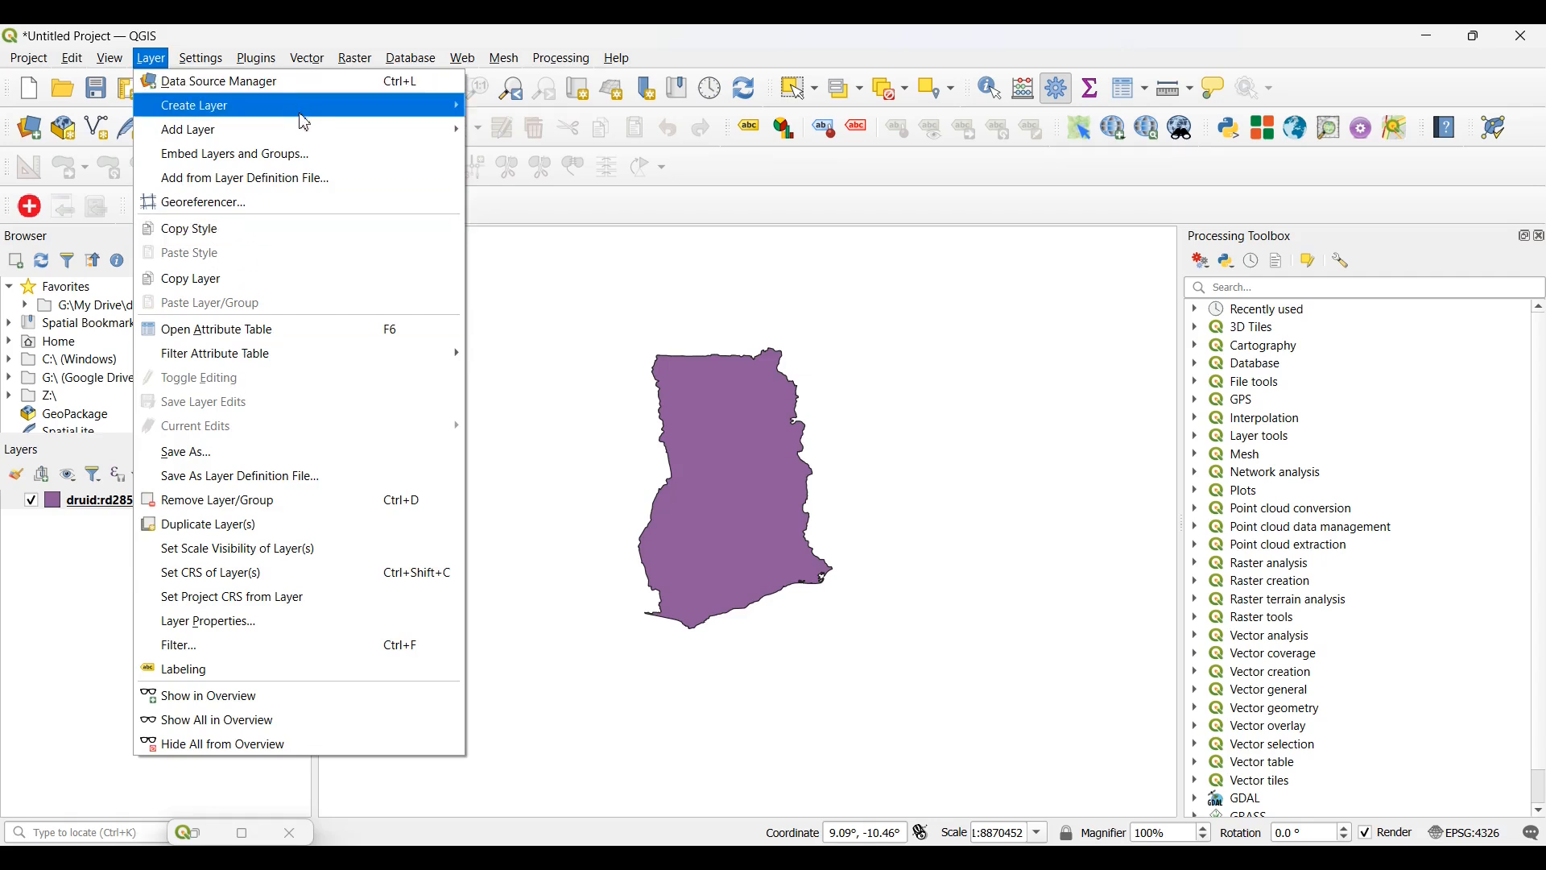
mouse_move(330, 133)
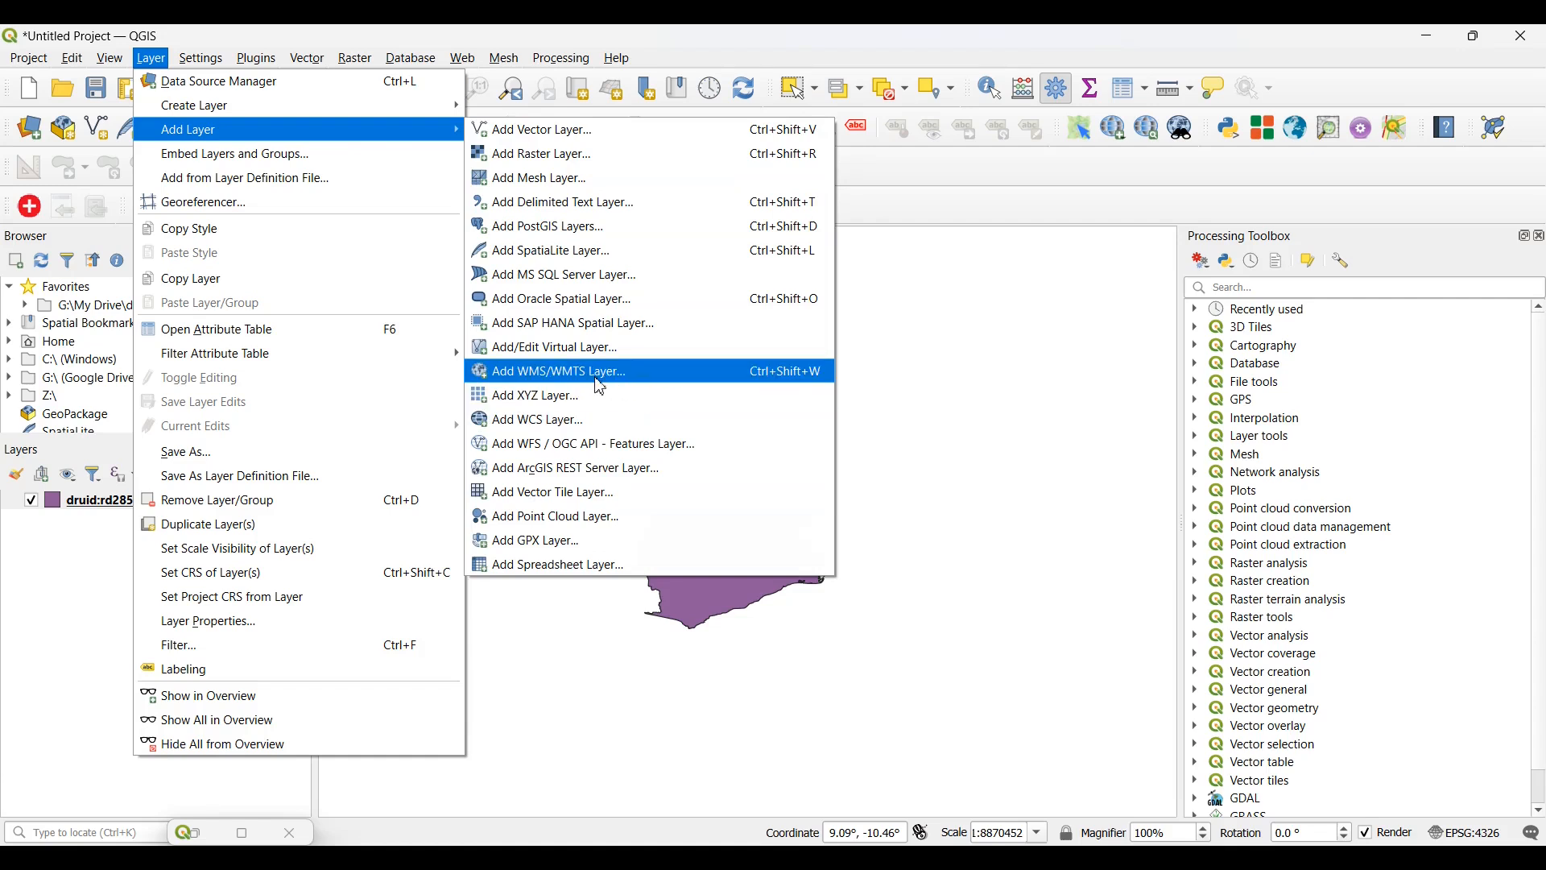
left_click(636, 390)
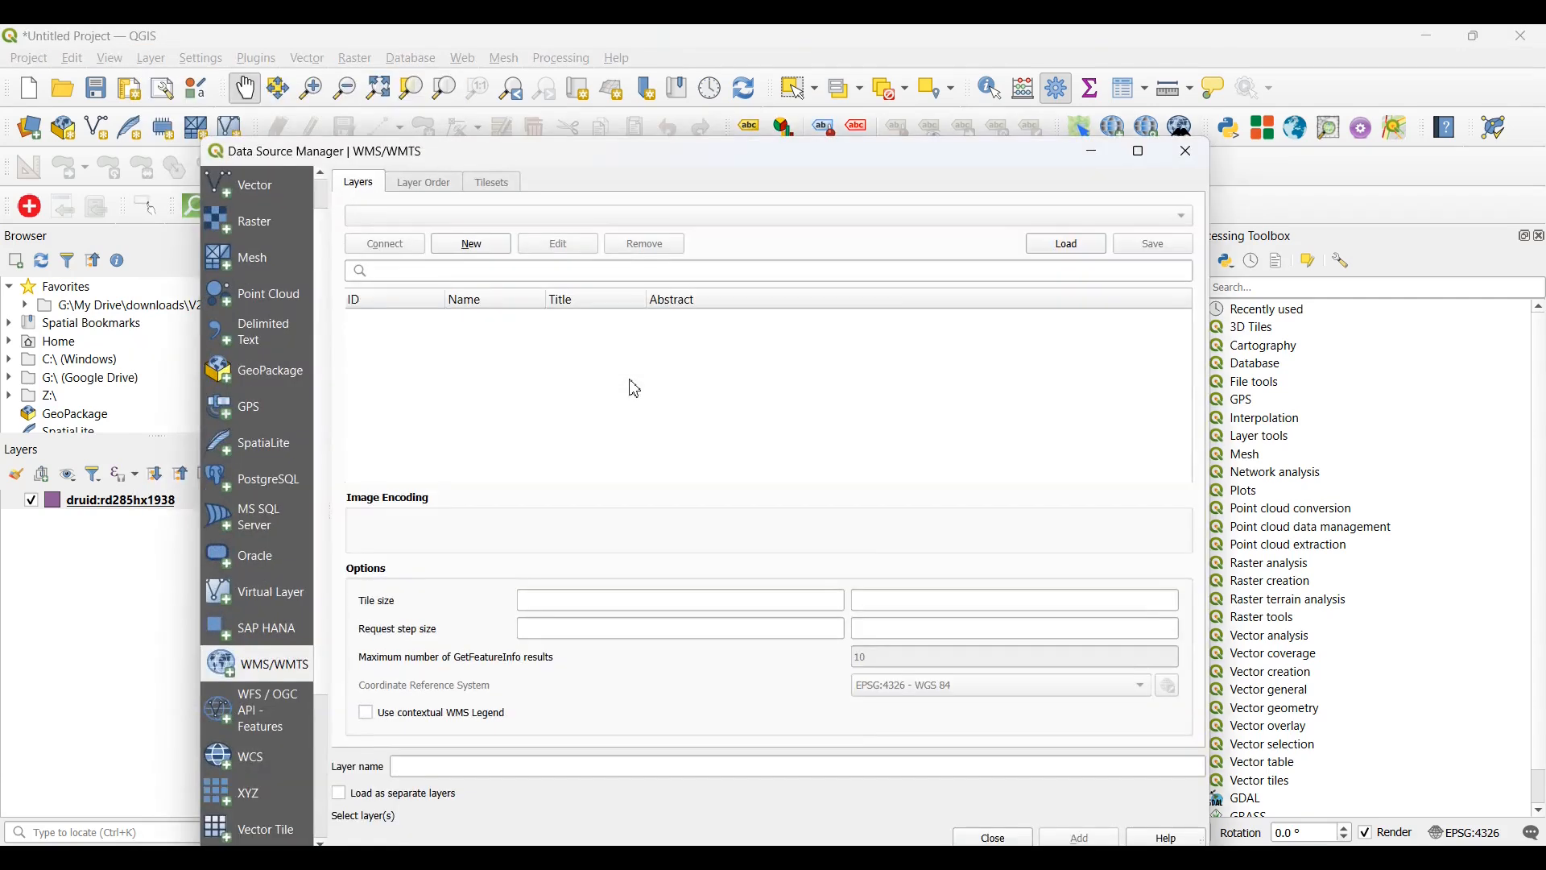
left_click(473, 244)
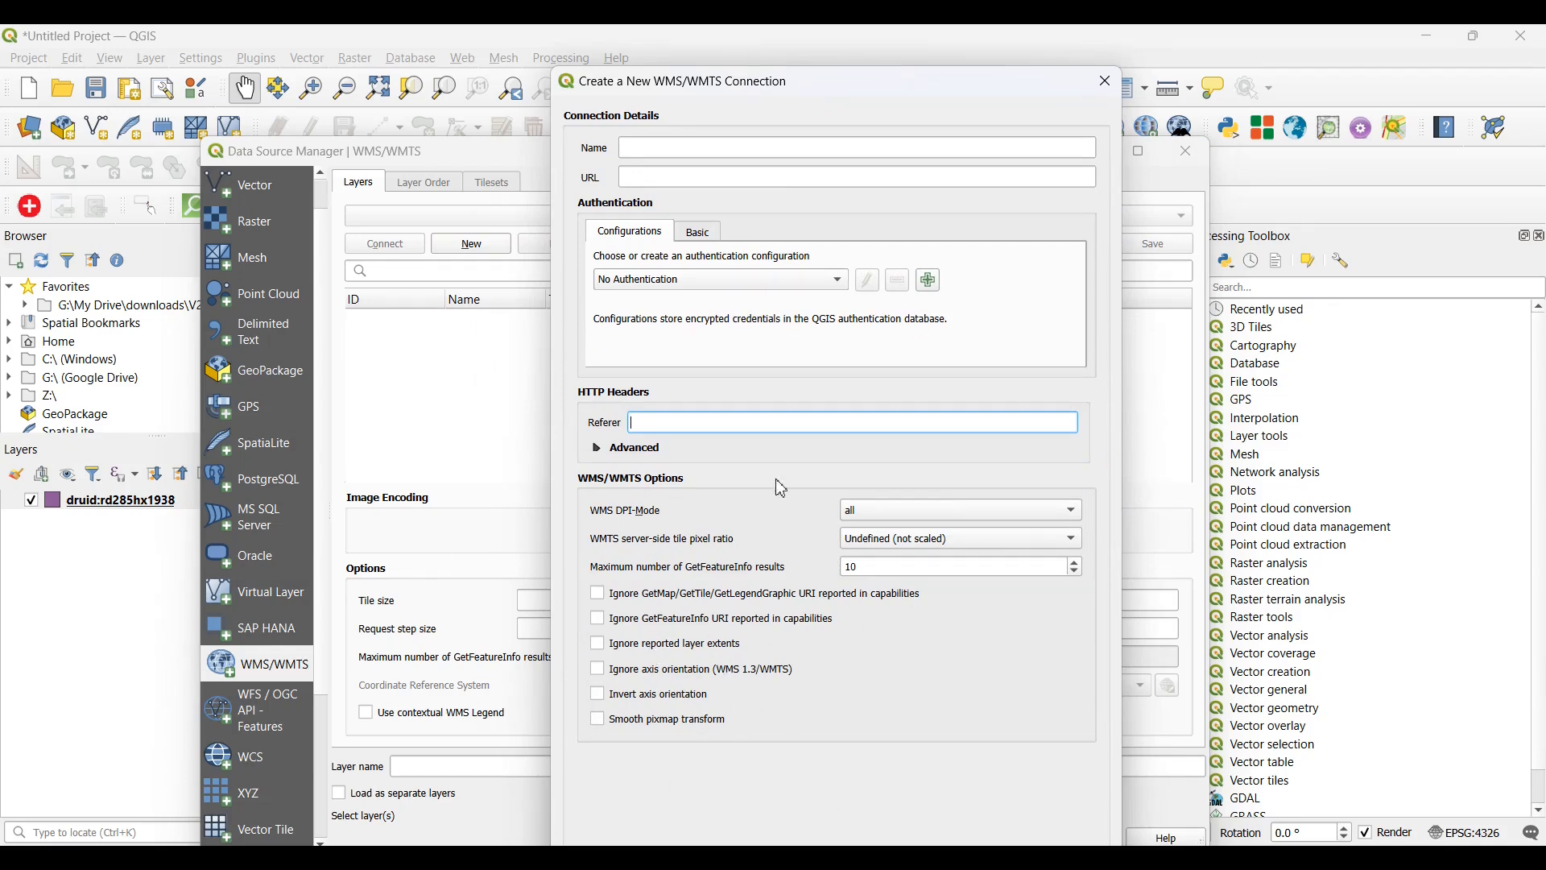
left_click(1107, 84)
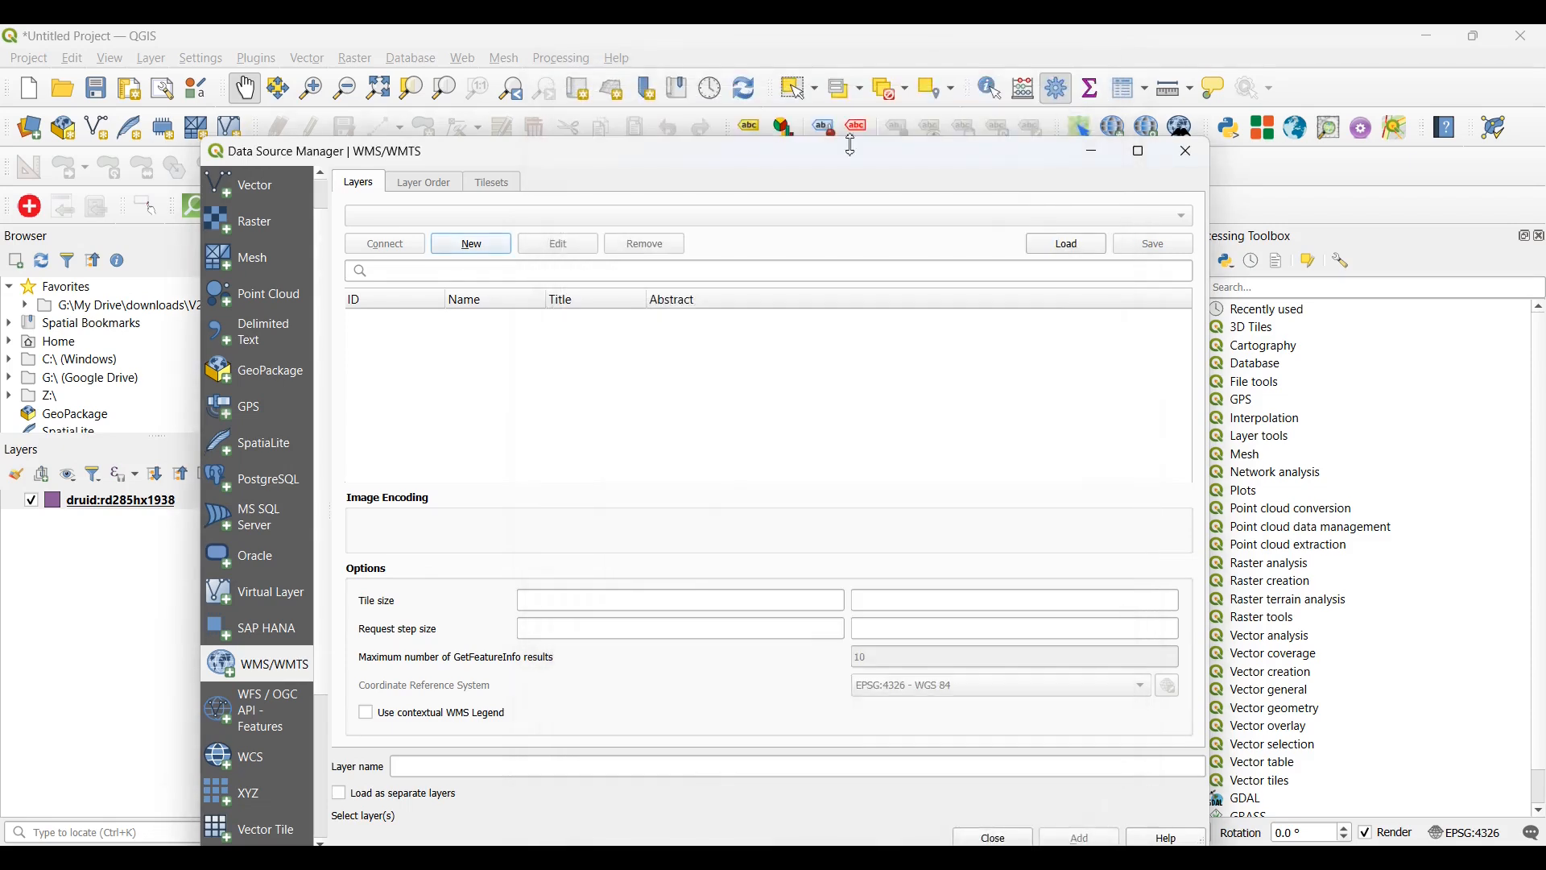
Step: Look through the other available data source types and display the WCS connection options
left_click_drag(622, 166, 724, 80)
scroll(397, 632, "down", 3)
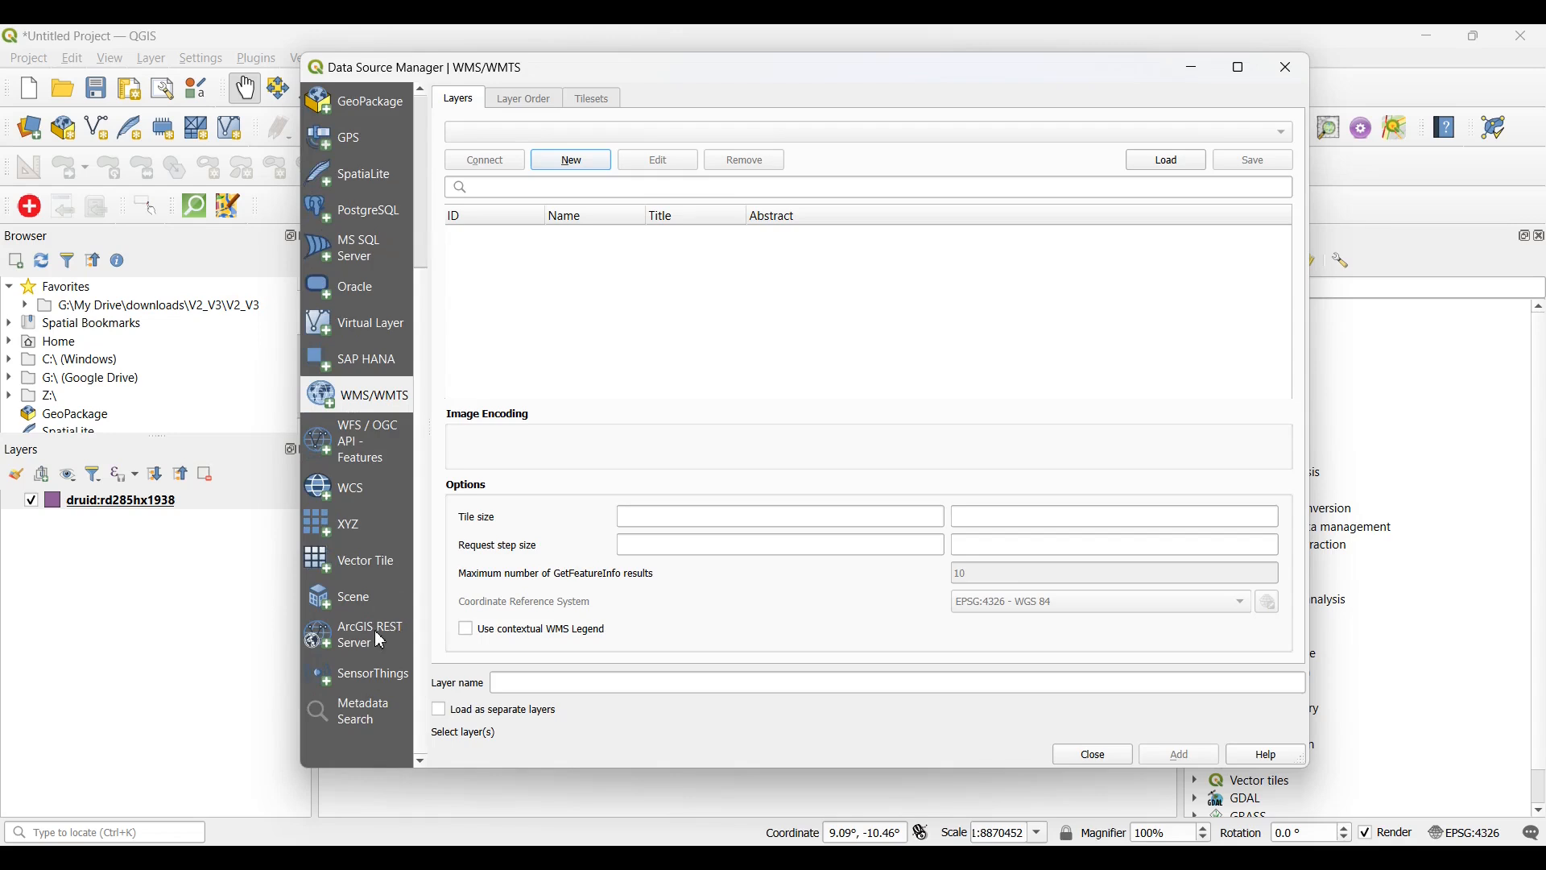
left_click(359, 500)
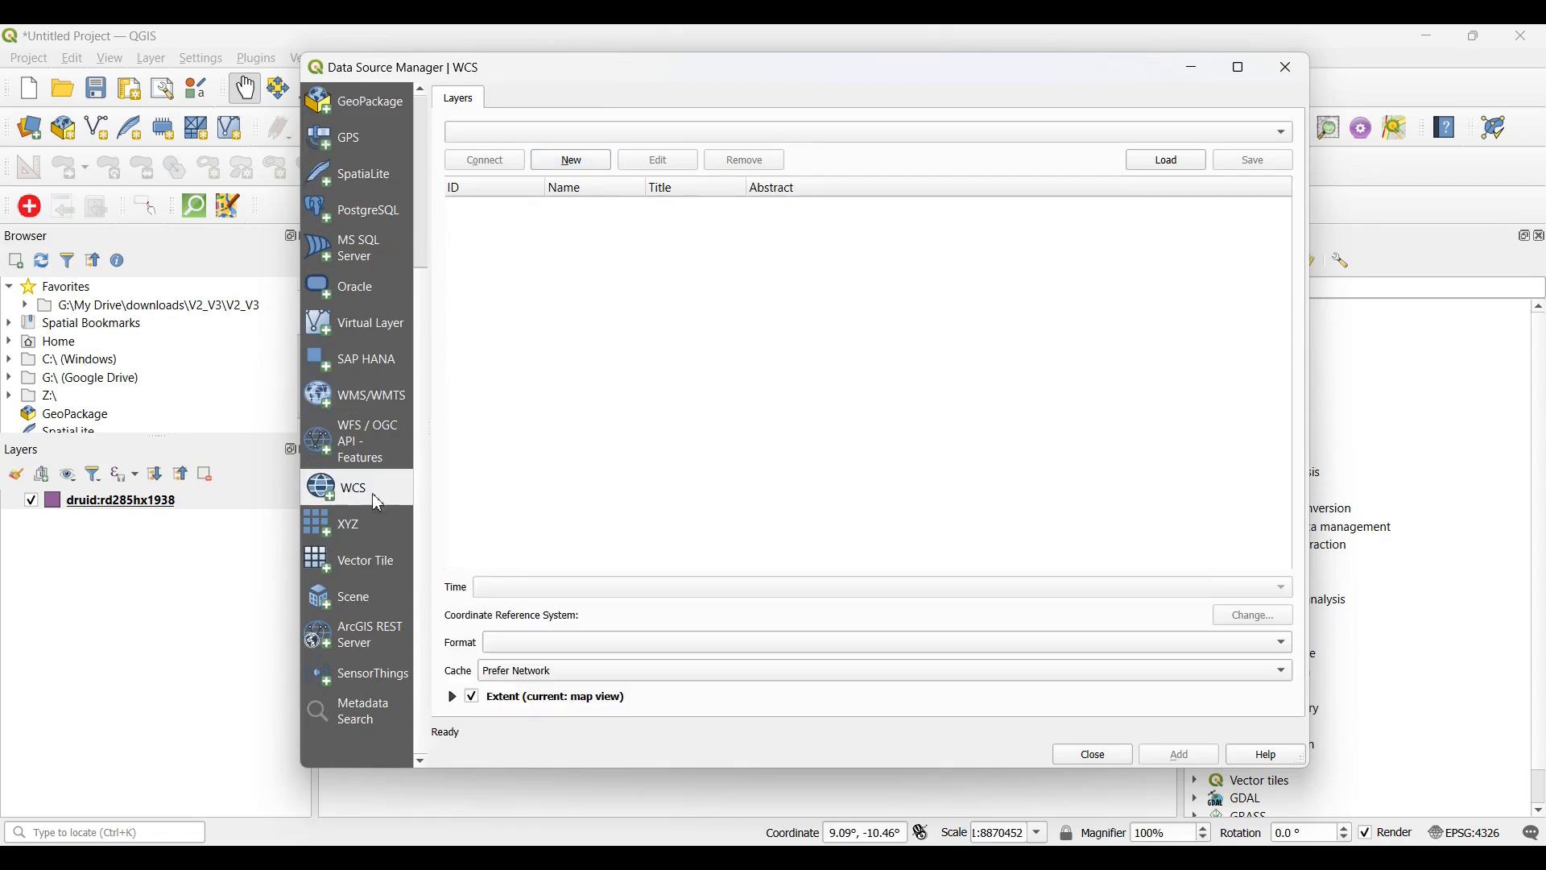